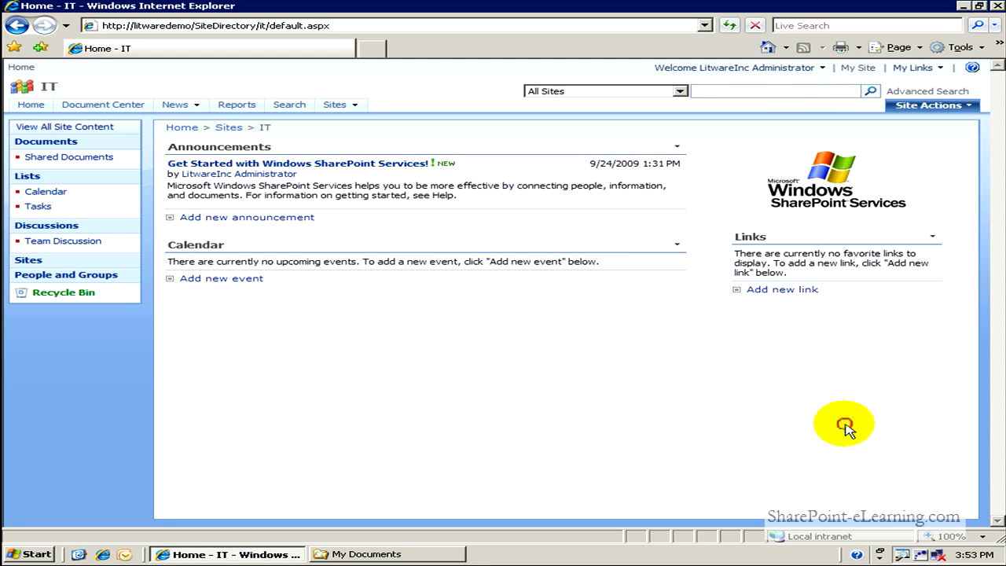
# Open Project Deliverables.pptx from My Documents, review its Project Notes and Team Assignments slides, and close it
pyautogui.click(422, 554)
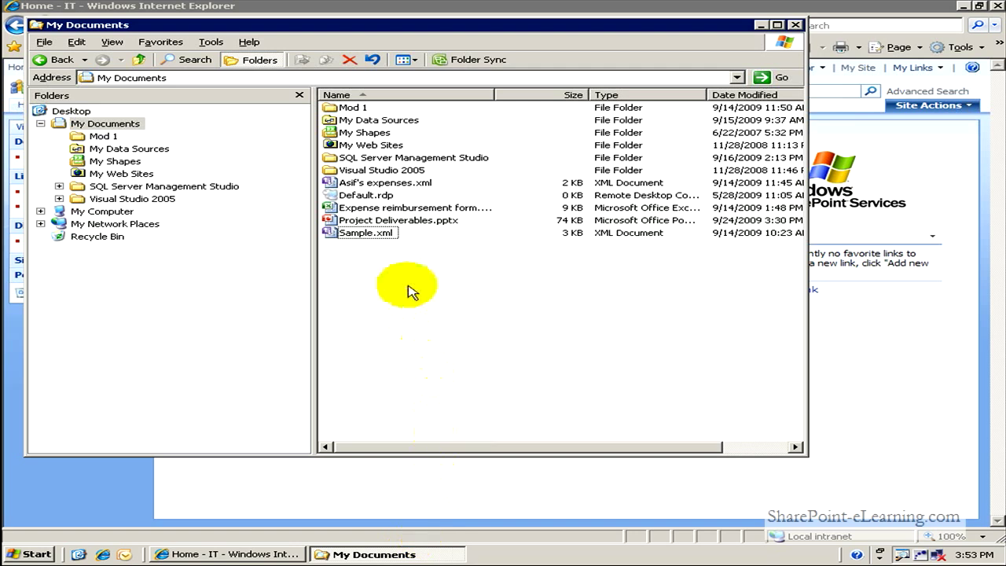
pyautogui.click(397, 220)
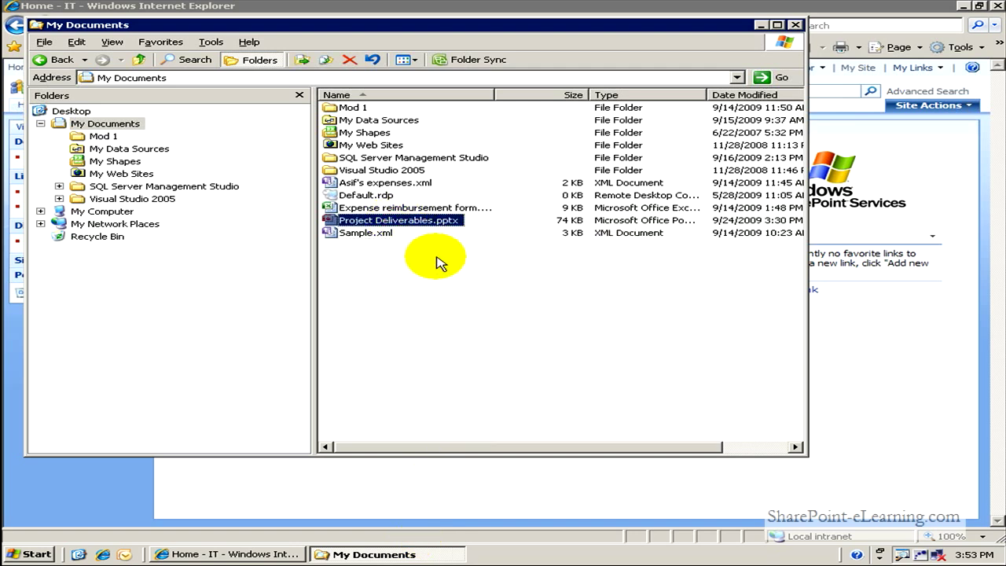
pyautogui.press('Return')
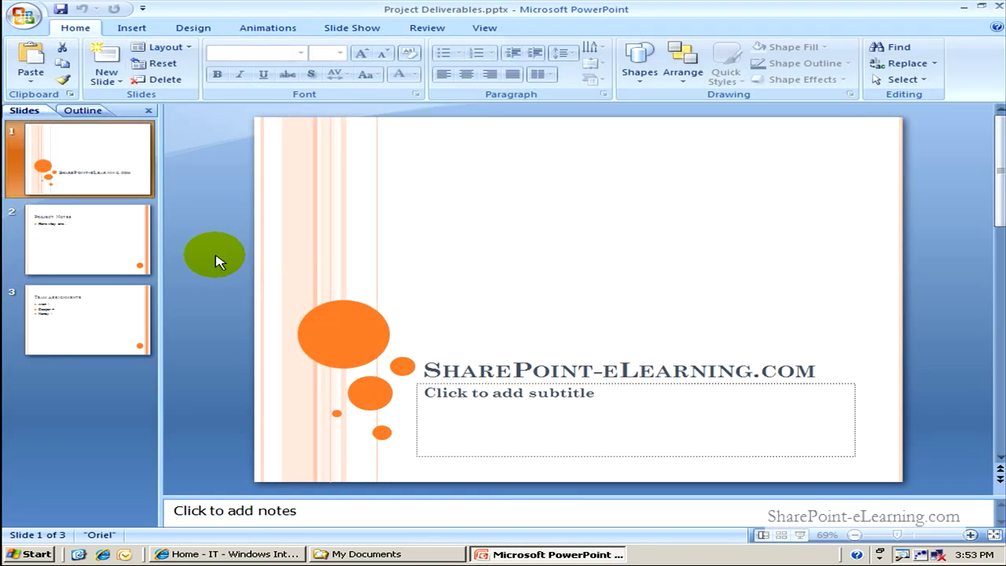
pyautogui.click(108, 248)
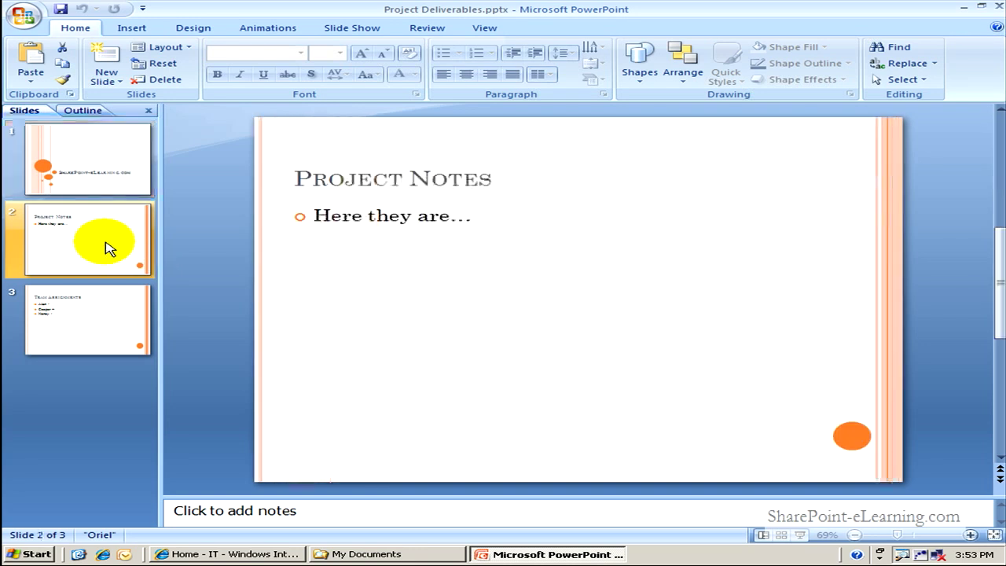
pyautogui.click(108, 328)
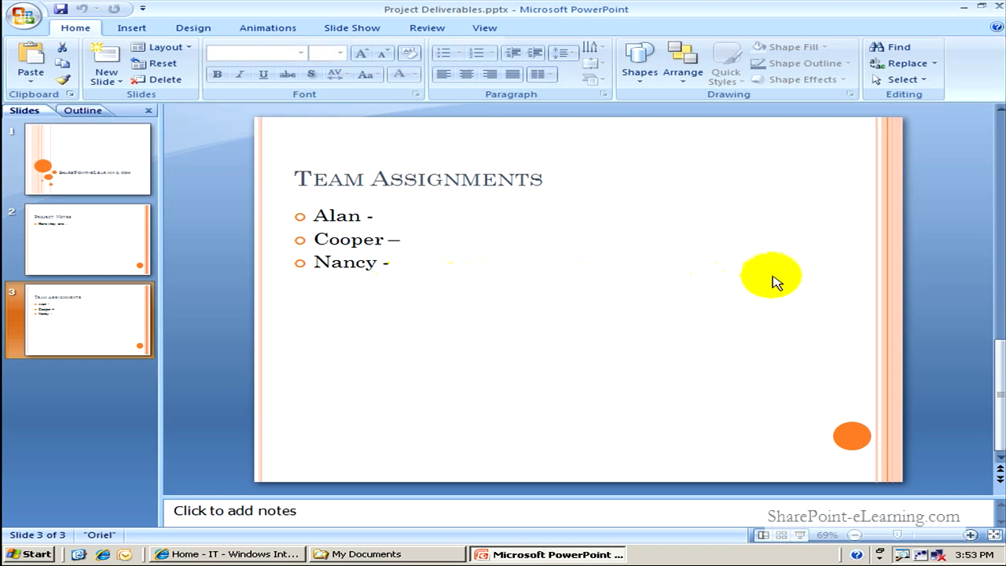
pyautogui.click(996, 10)
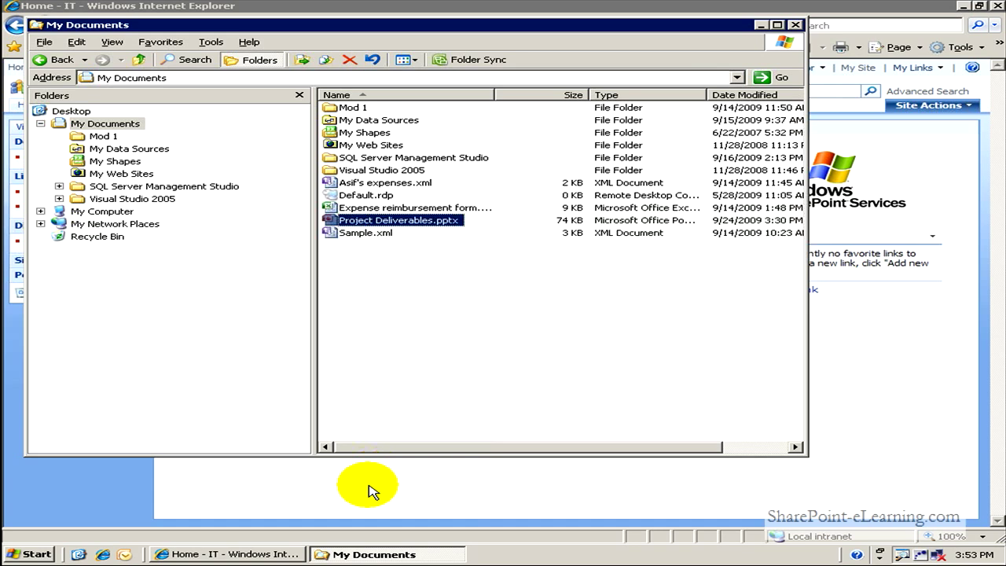
# Create a slide library named Project Goals on the IT site, shown on the Quick Launch and without version history
pyautogui.click(369, 489)
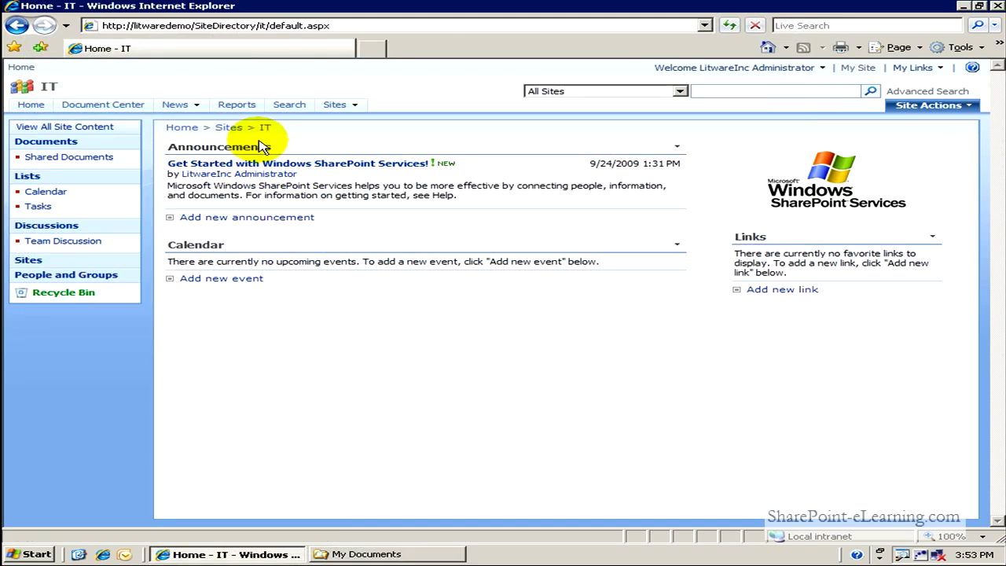
pyautogui.click(939, 109)
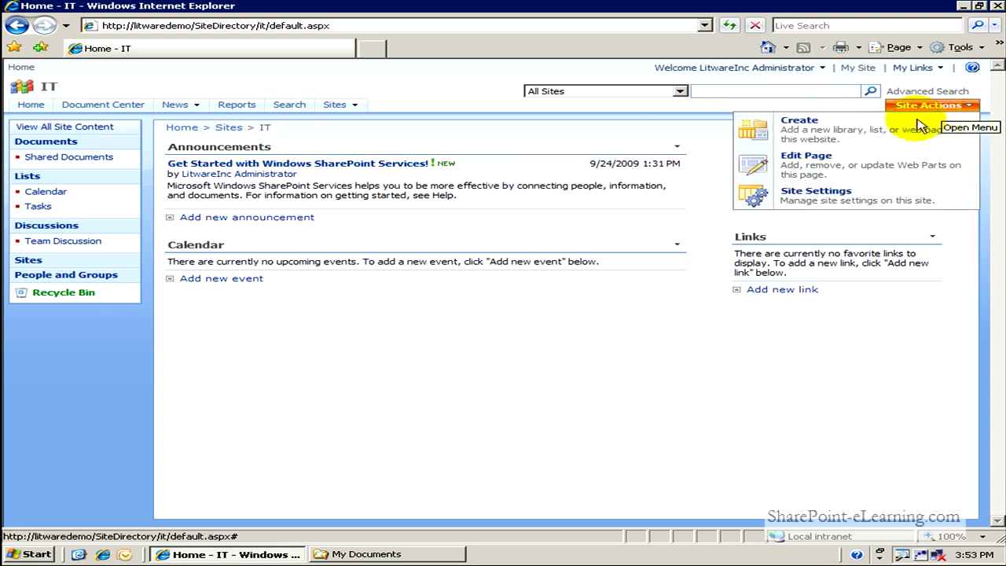
pyautogui.click(871, 139)
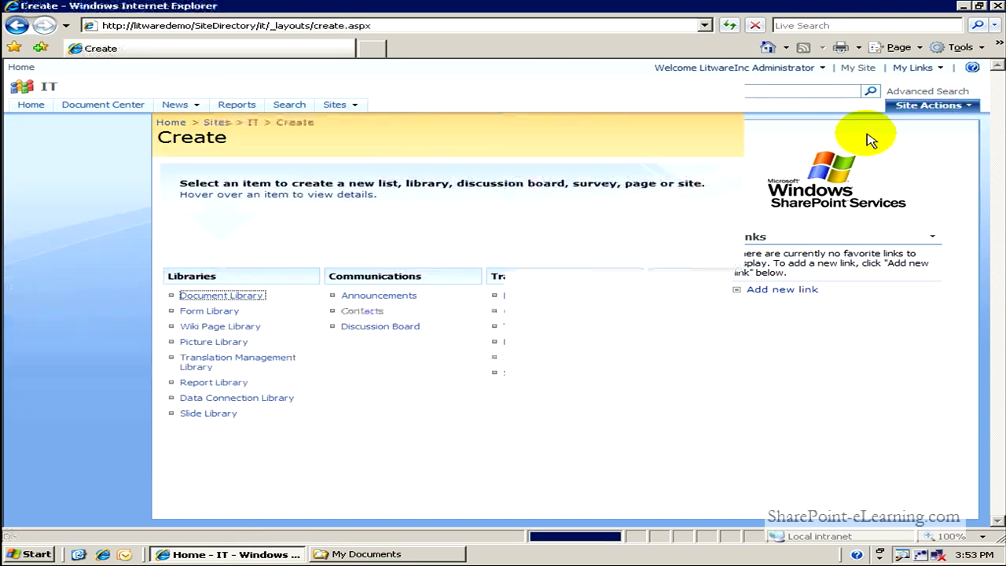
pyautogui.moveTo(209, 422)
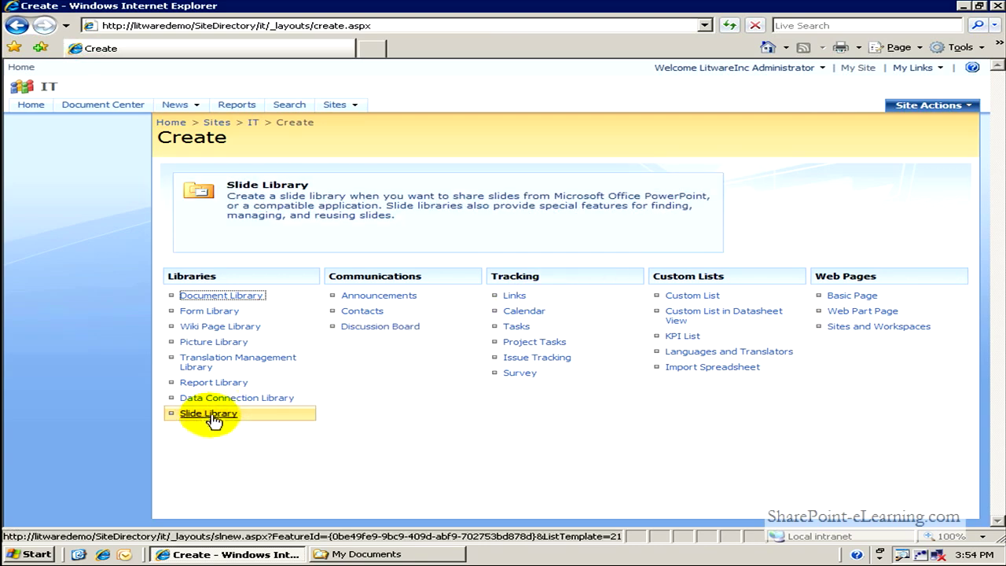
pyautogui.click(213, 421)
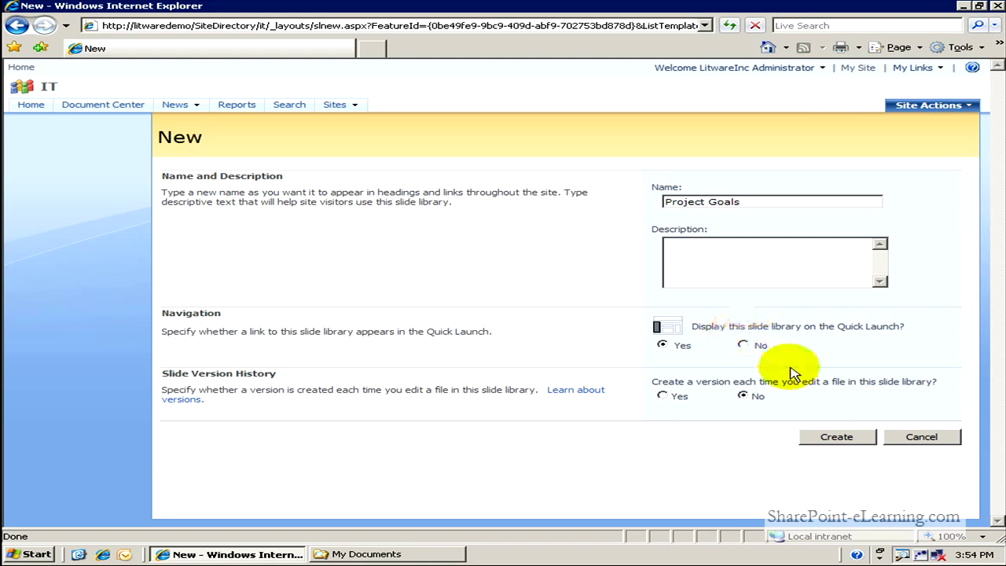
pyautogui.click(826, 440)
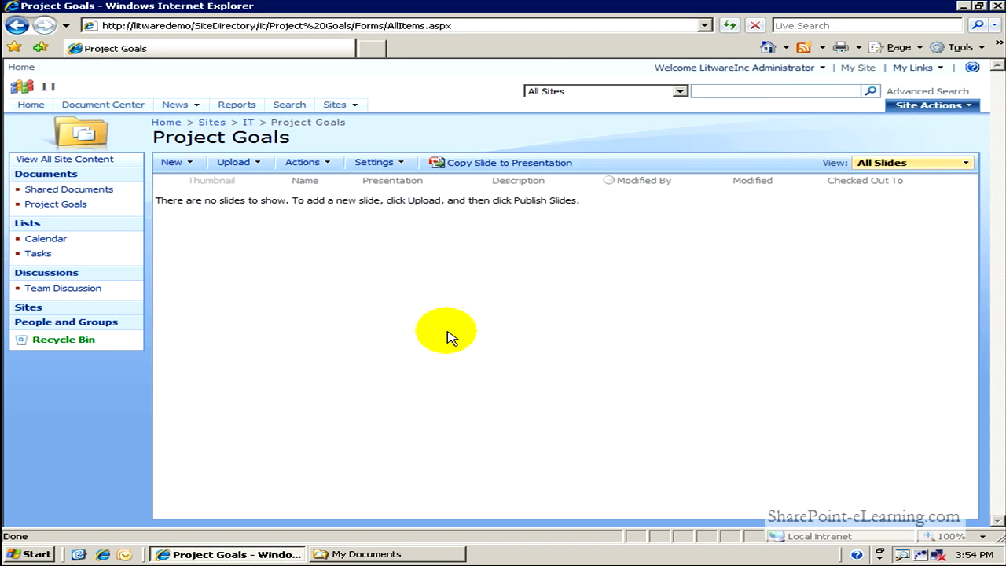
# Start publishing slides to the Project Goals library, using Project Deliverables.pptx from My Documents as the source
pyautogui.click(246, 163)
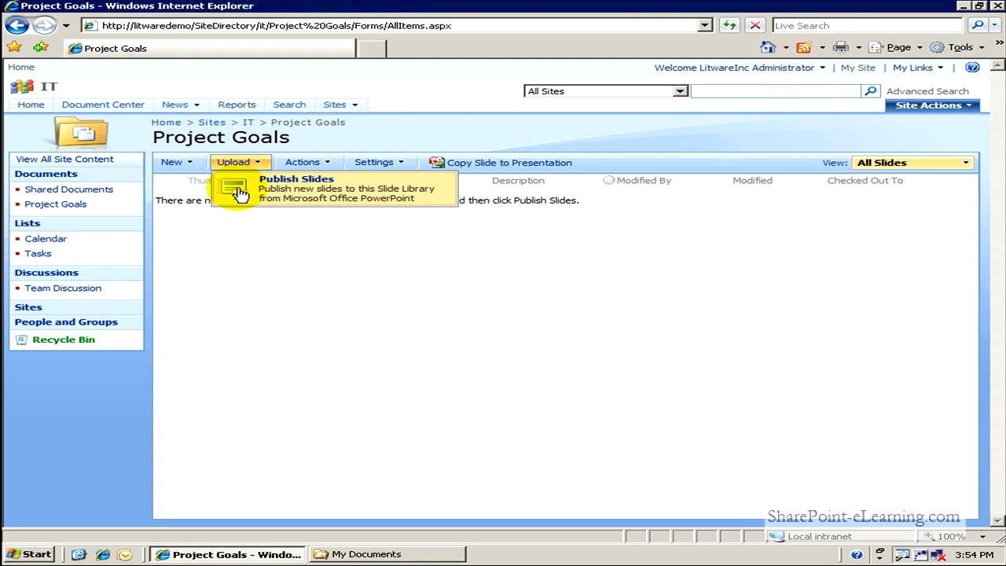
pyautogui.click(240, 192)
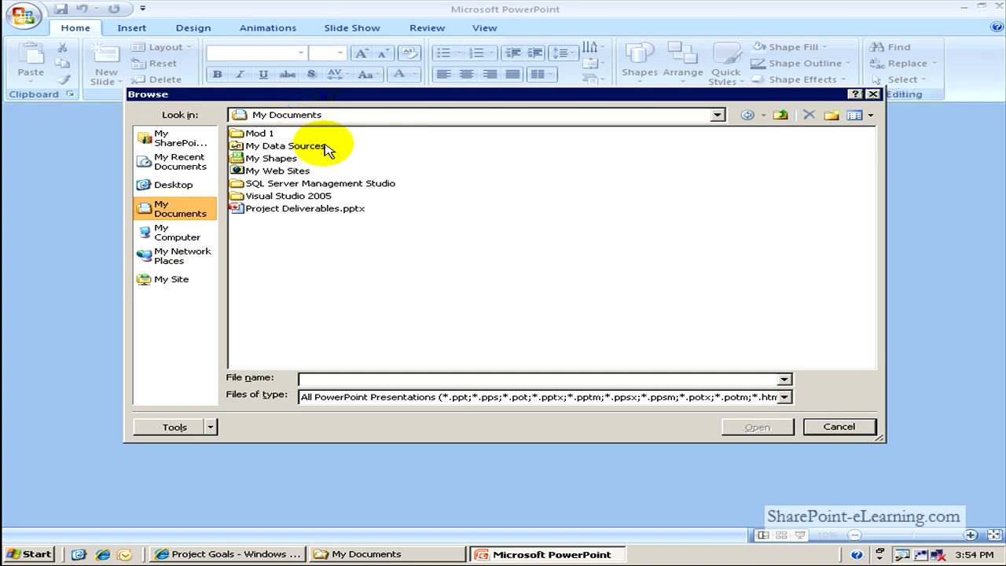
pyautogui.click(315, 212)
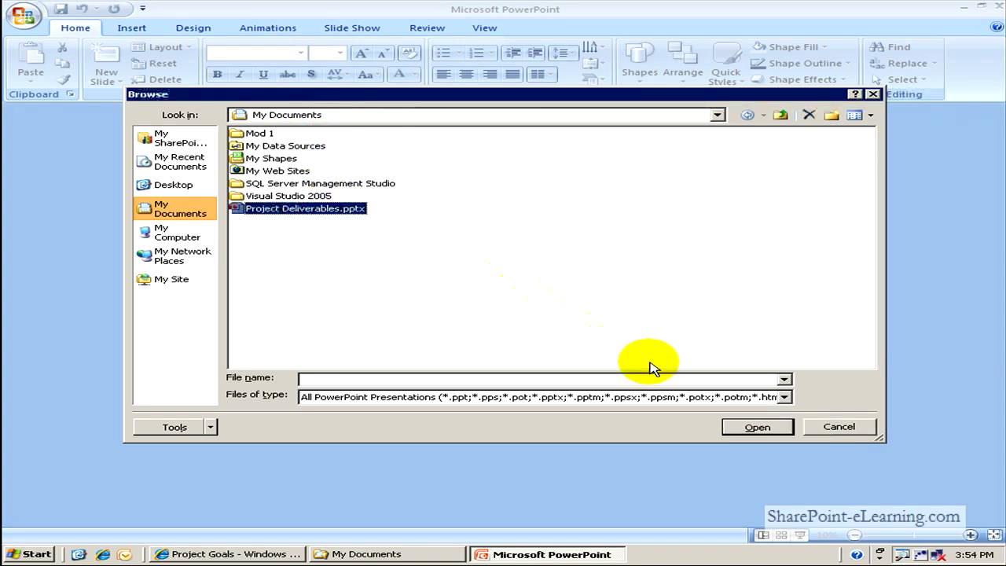
pyautogui.click(762, 431)
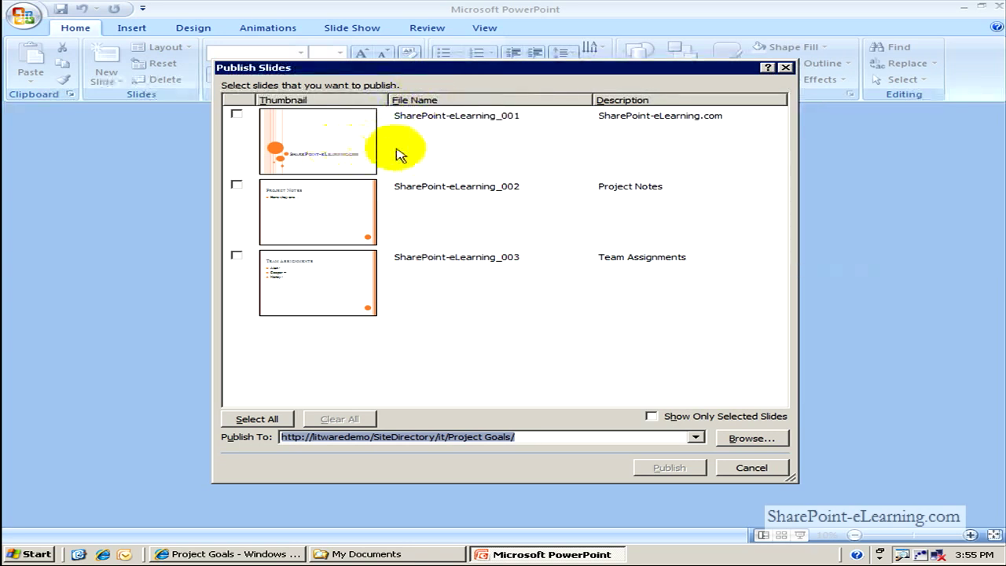
# Publish all slides of the presentation to the Project Goals library and refresh the library page in the browser
pyautogui.click(507, 118)
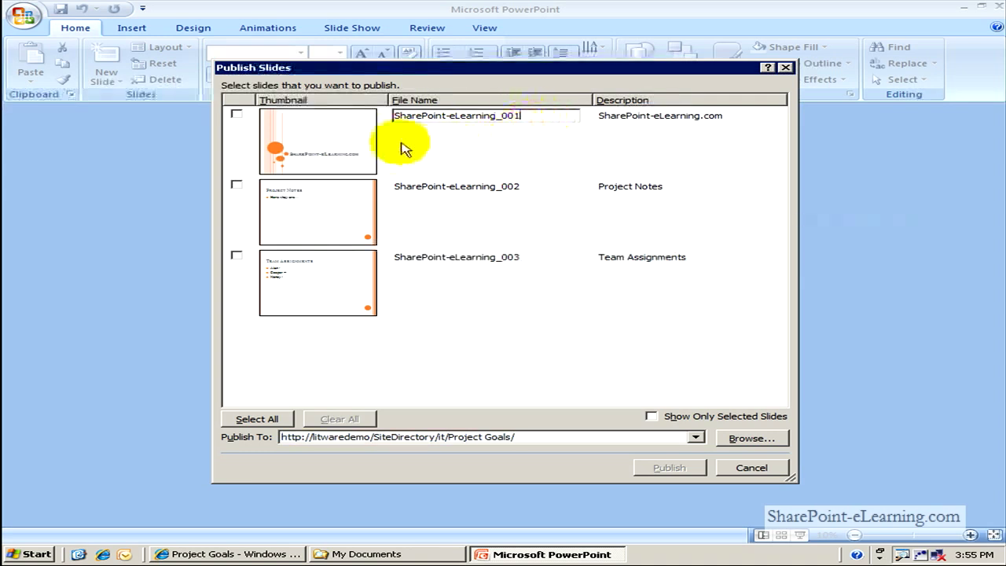
pyautogui.click(235, 114)
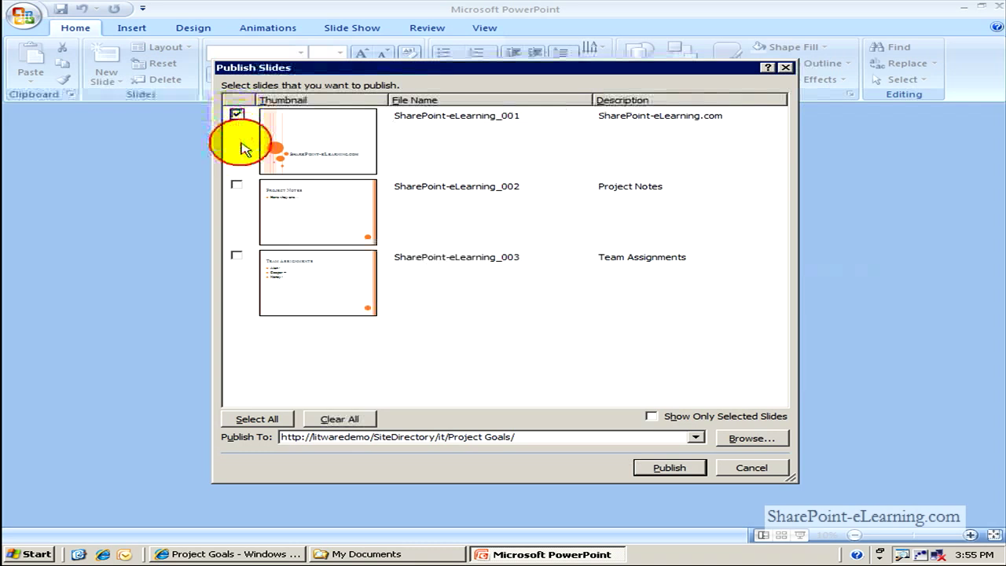
pyautogui.click(267, 425)
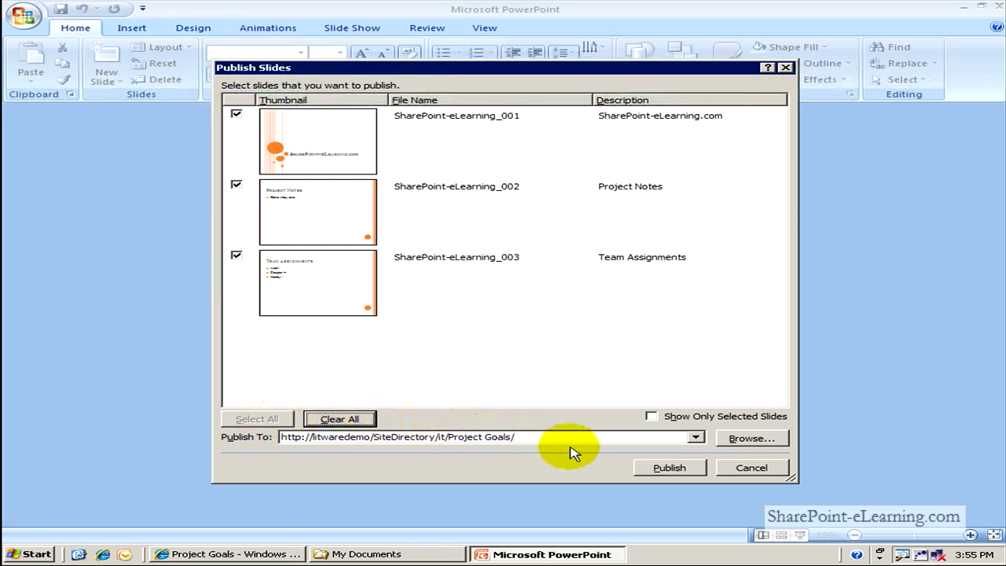
pyautogui.click(666, 469)
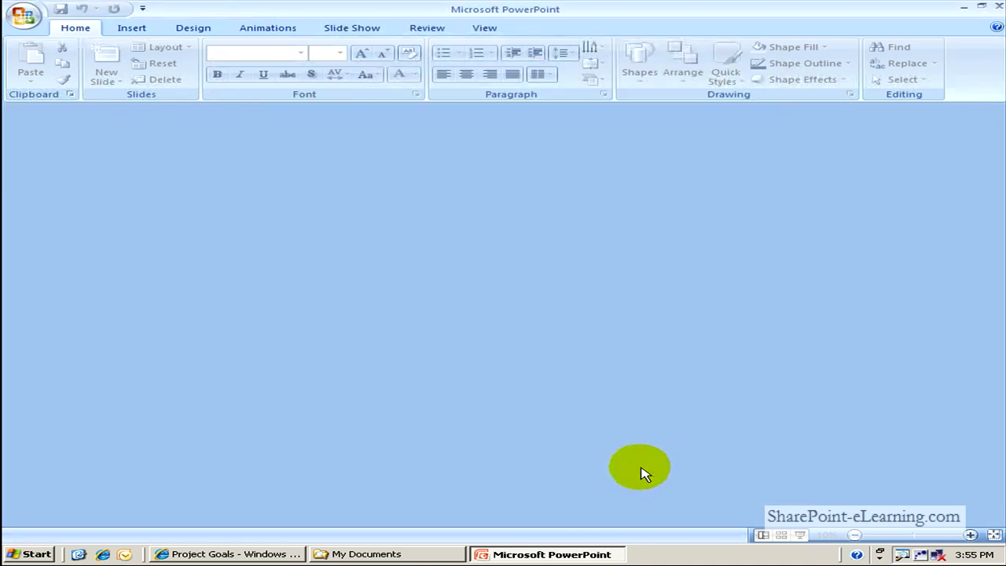
pyautogui.click(224, 554)
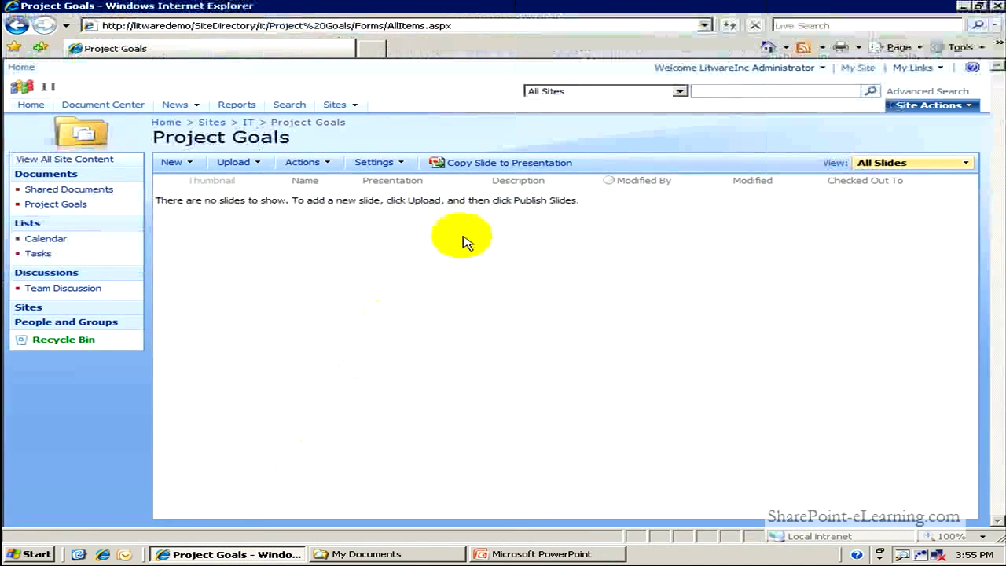
pyautogui.click(729, 26)
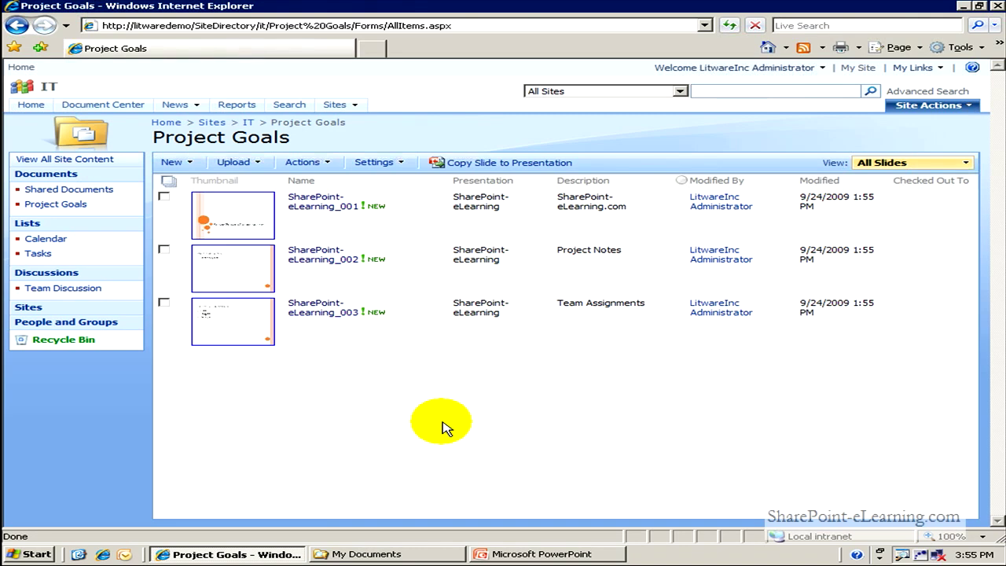
# Examine the actions available for the SharePoint-eLearning_002 slide in the library
pyautogui.moveTo(420, 281)
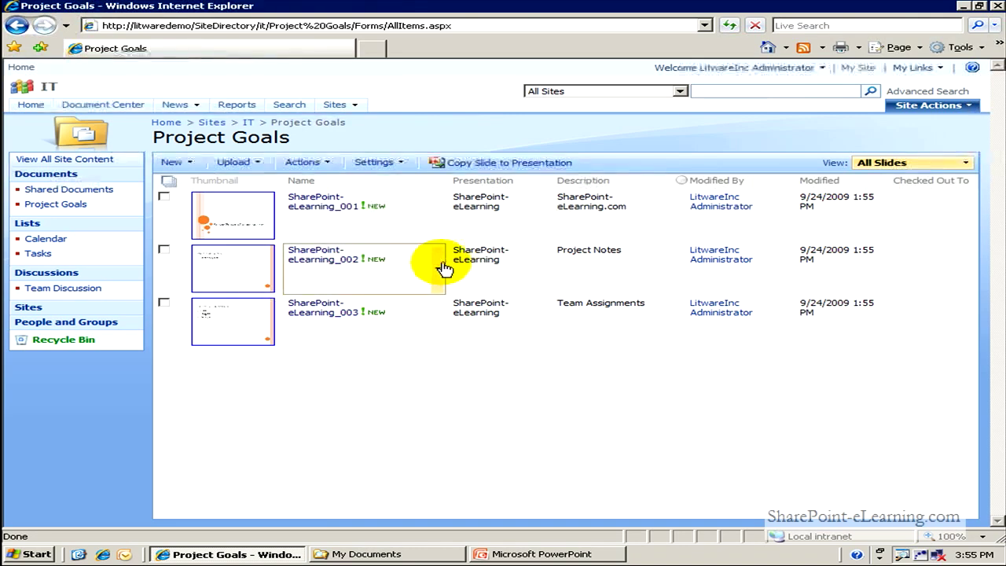
pyautogui.click(440, 267)
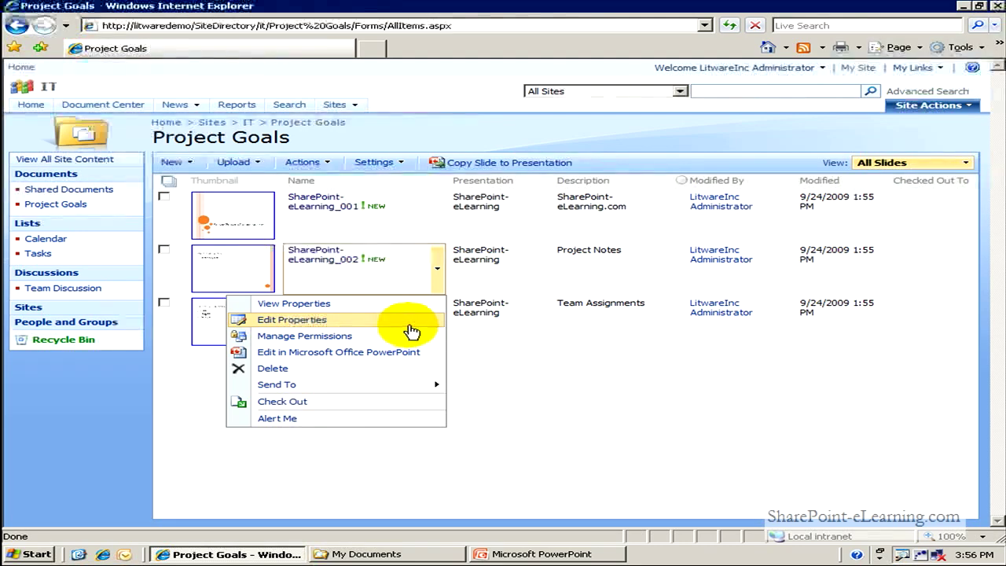
pyautogui.click(513, 366)
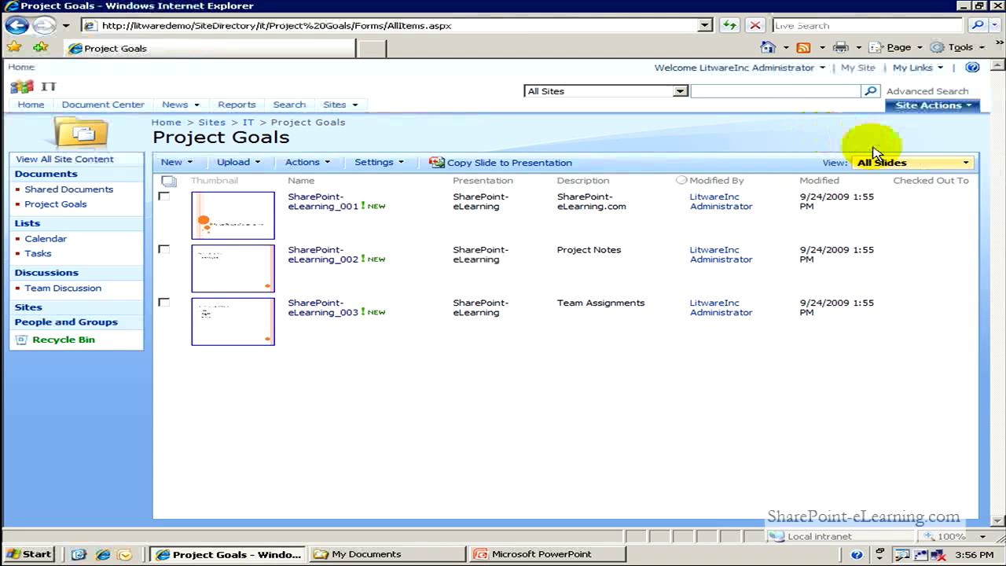
pyautogui.click(533, 410)
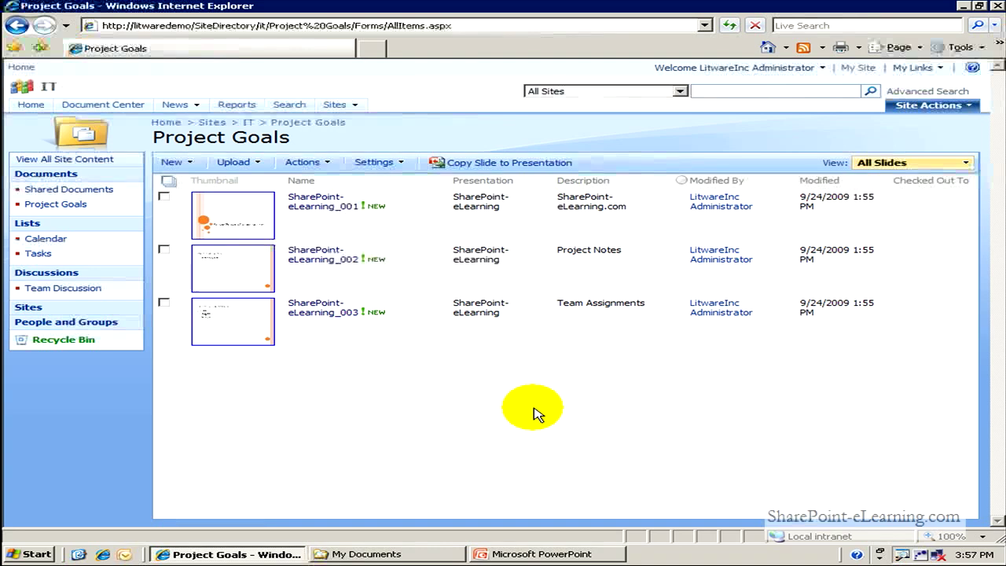
pyautogui.moveTo(447, 323)
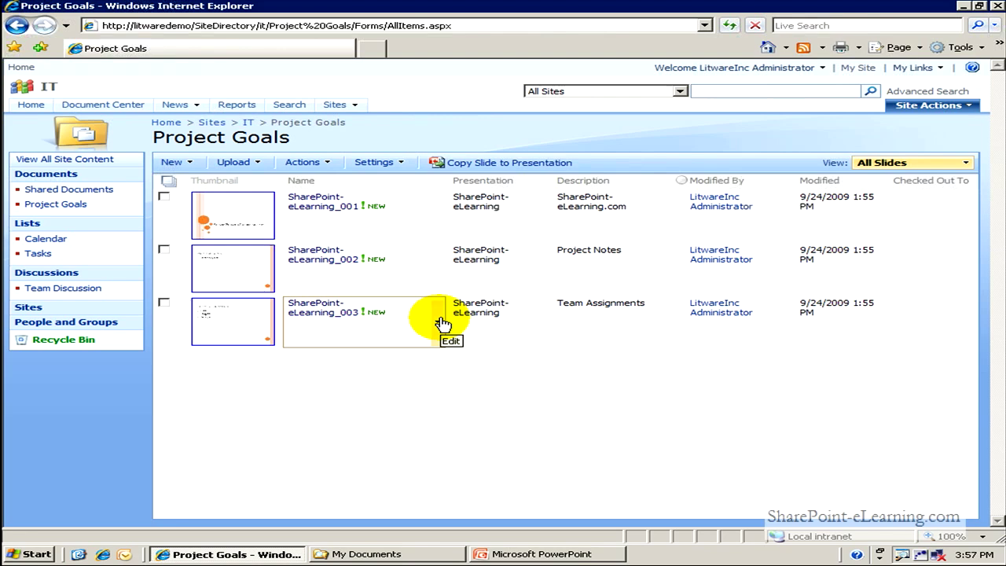
pyautogui.moveTo(438, 225)
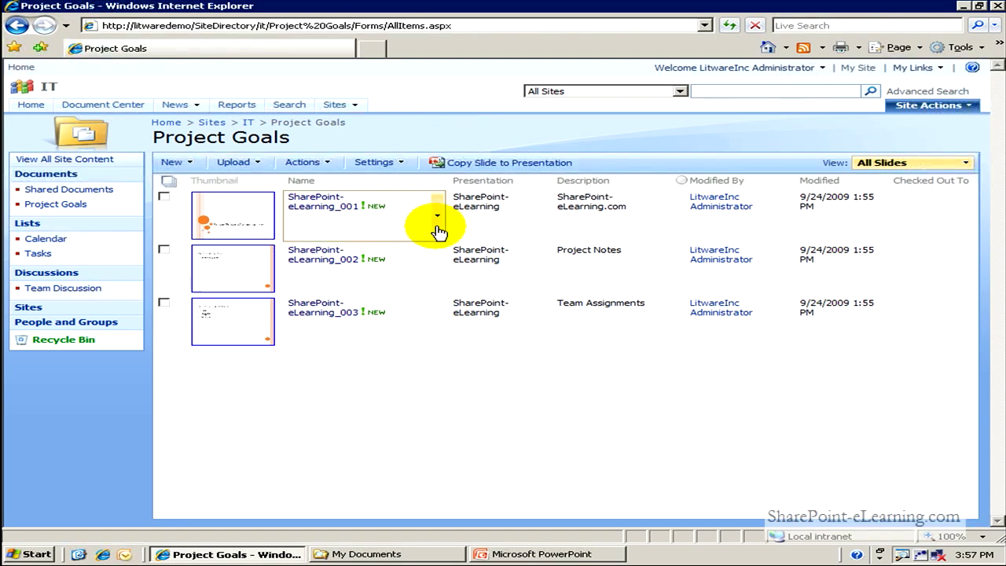
pyautogui.click(535, 360)
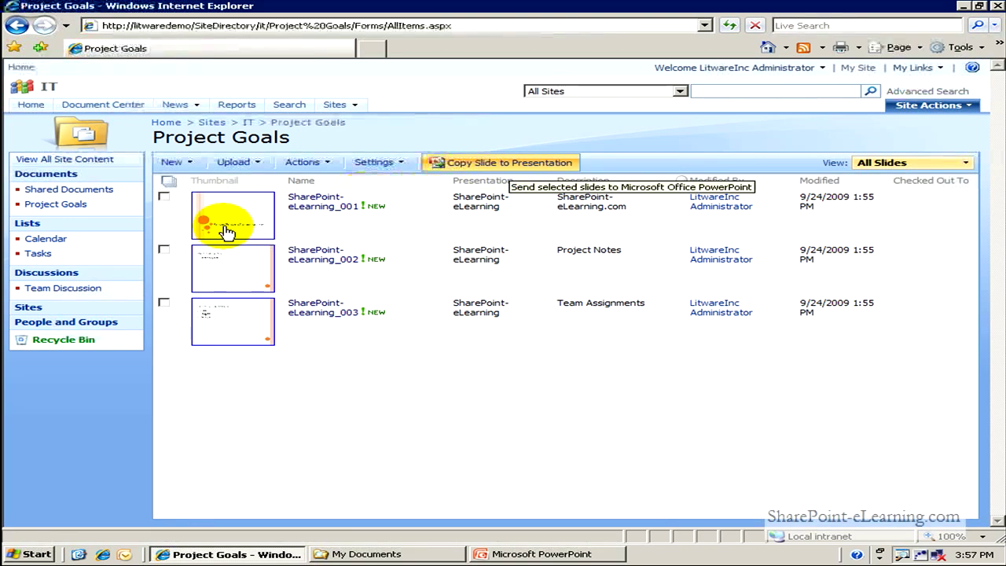
# Copy all library slides to a new PowerPoint presentation, keeping the source presentation format and enabling notification when slides change
pyautogui.click(169, 184)
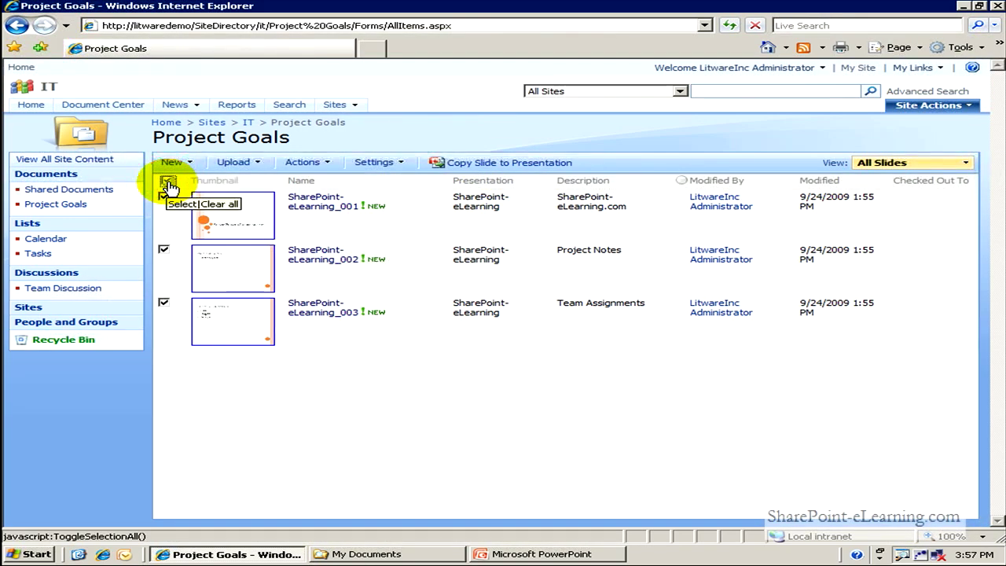
pyautogui.click(499, 172)
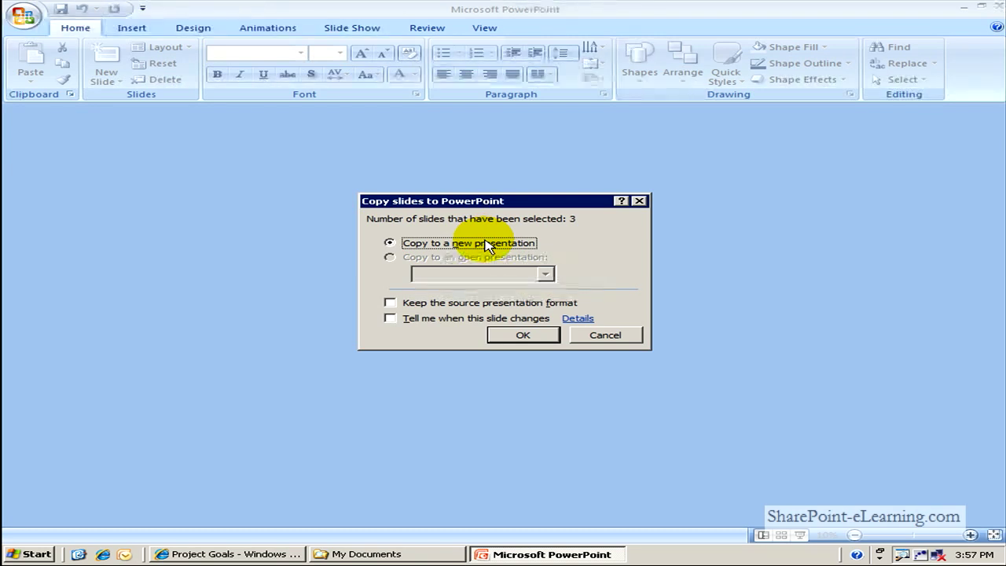
pyautogui.click(390, 304)
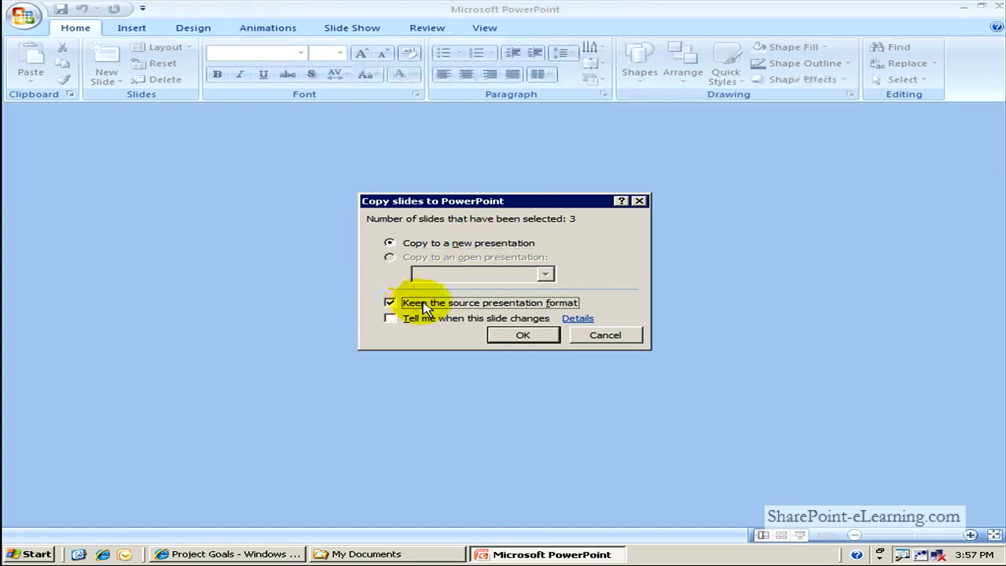
pyautogui.click(389, 318)
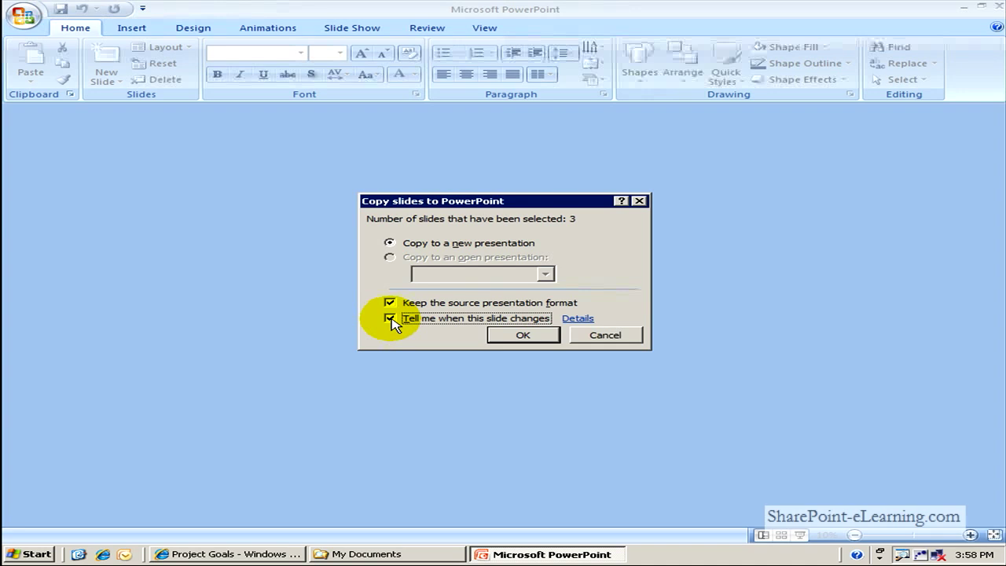
pyautogui.click(507, 336)
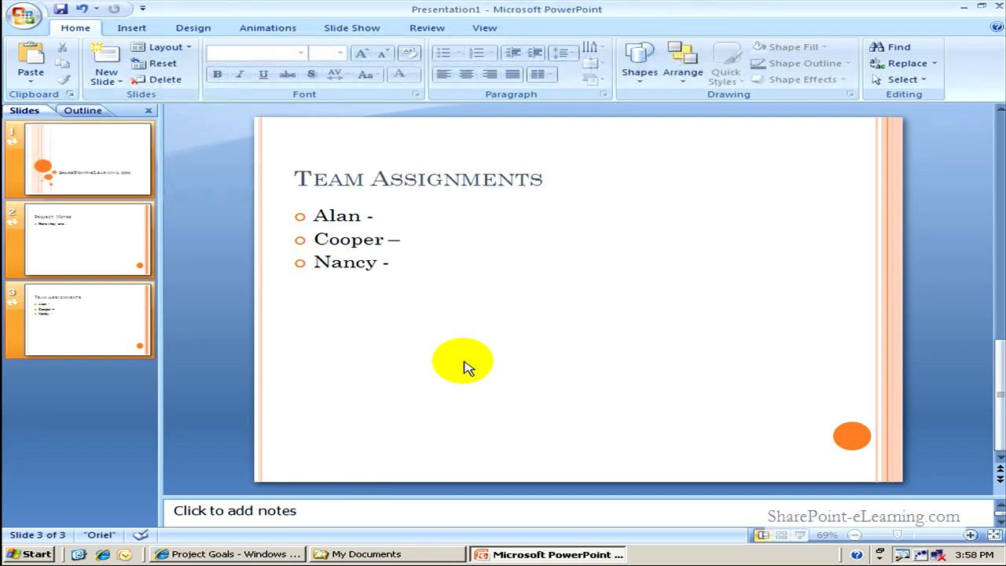
# Save the new presentation as SharePoint-eLearning.pptx in My Documents and close it
pyautogui.click(61, 10)
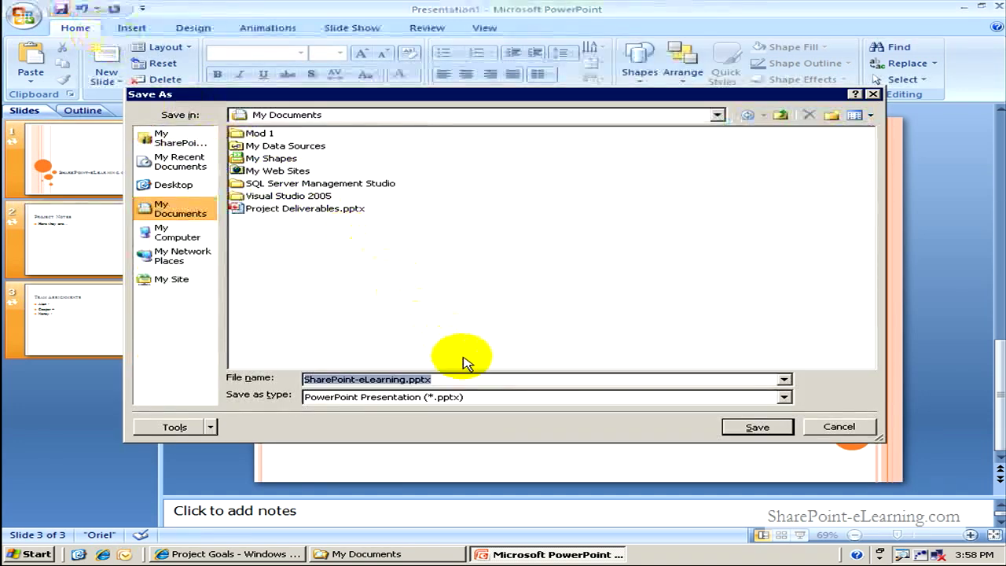
pyautogui.click(468, 377)
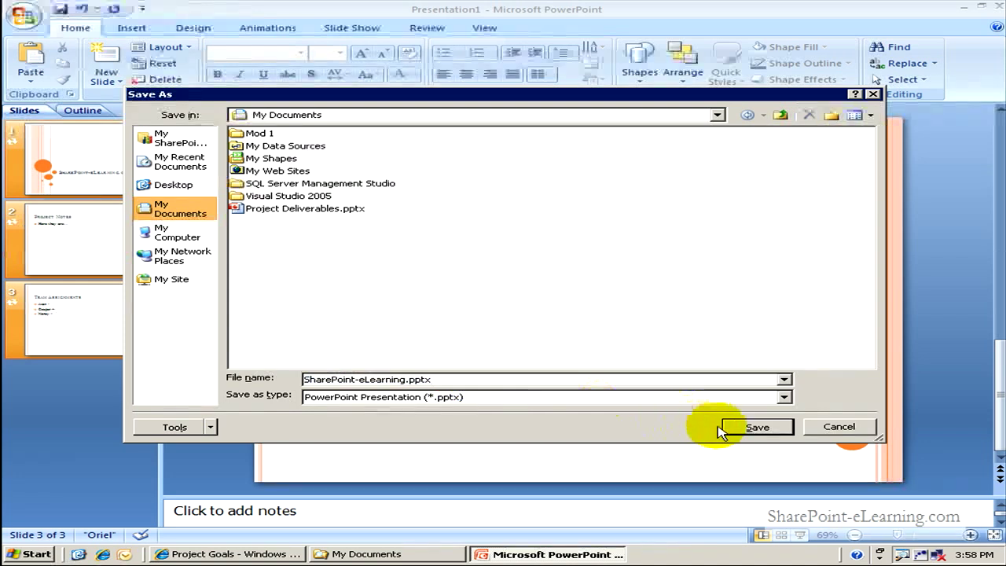
pyautogui.click(751, 431)
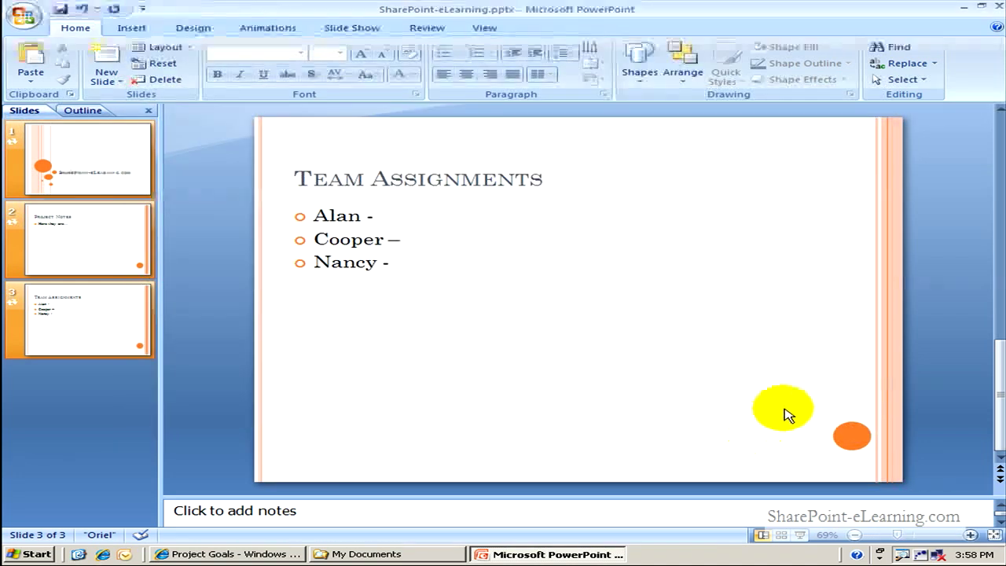
pyautogui.click(1000, 7)
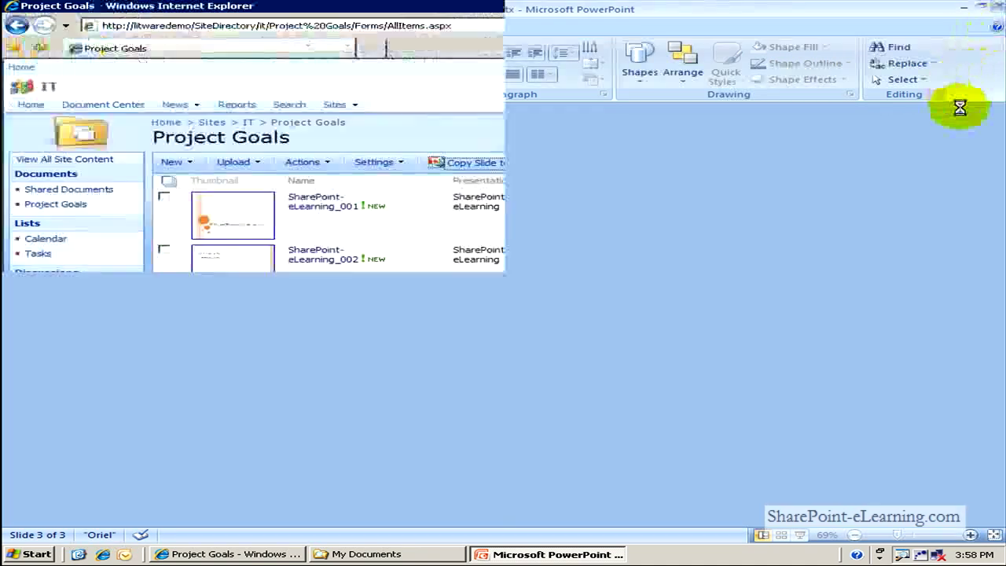
# Reopen SharePoint-eLearning.pptx from My Documents, check its slides for library updates, and close the presentation
pyautogui.hotkey('alt', 'Tab')
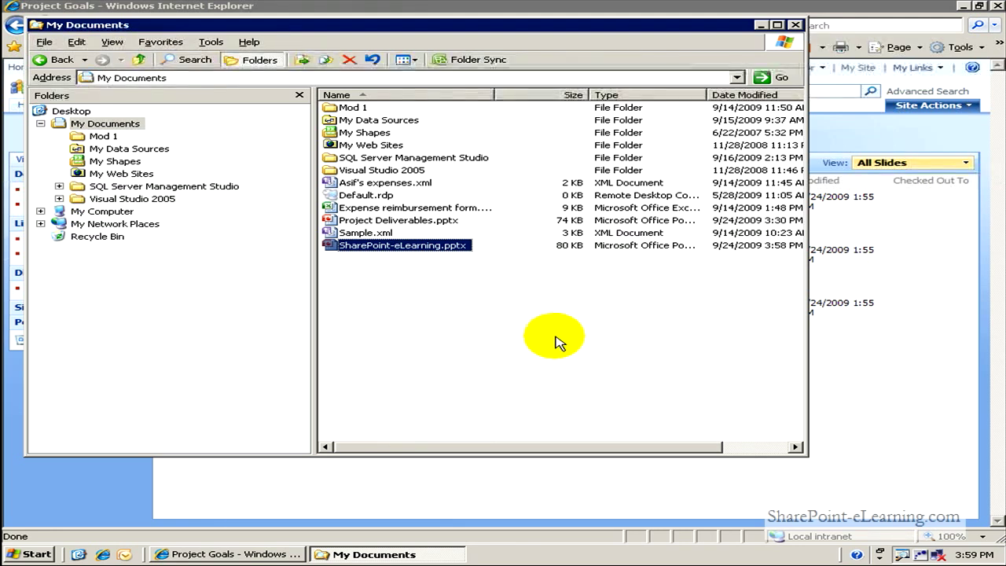
pyautogui.press('Return')
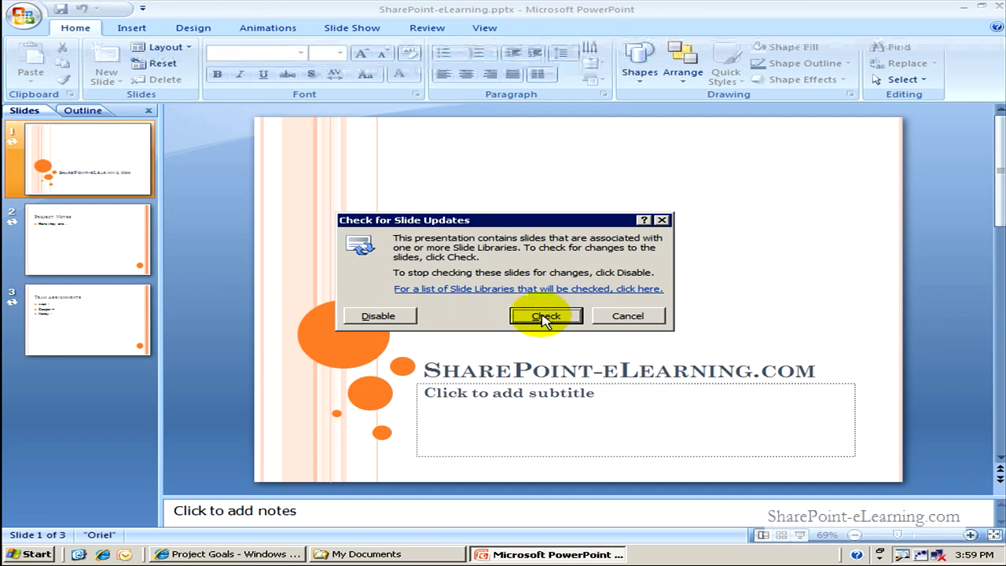
pyautogui.click(542, 316)
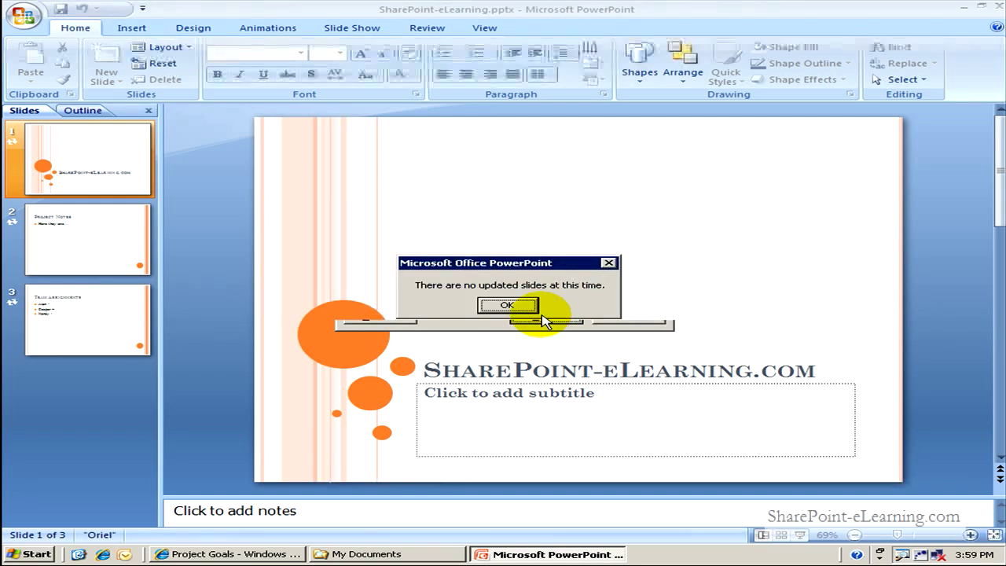
pyautogui.click(522, 305)
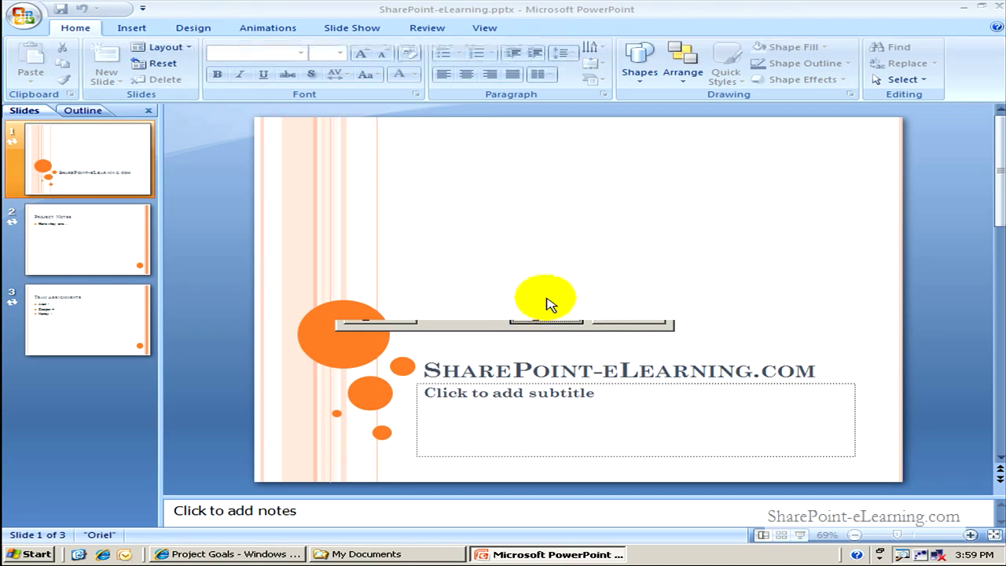
pyautogui.click(996, 7)
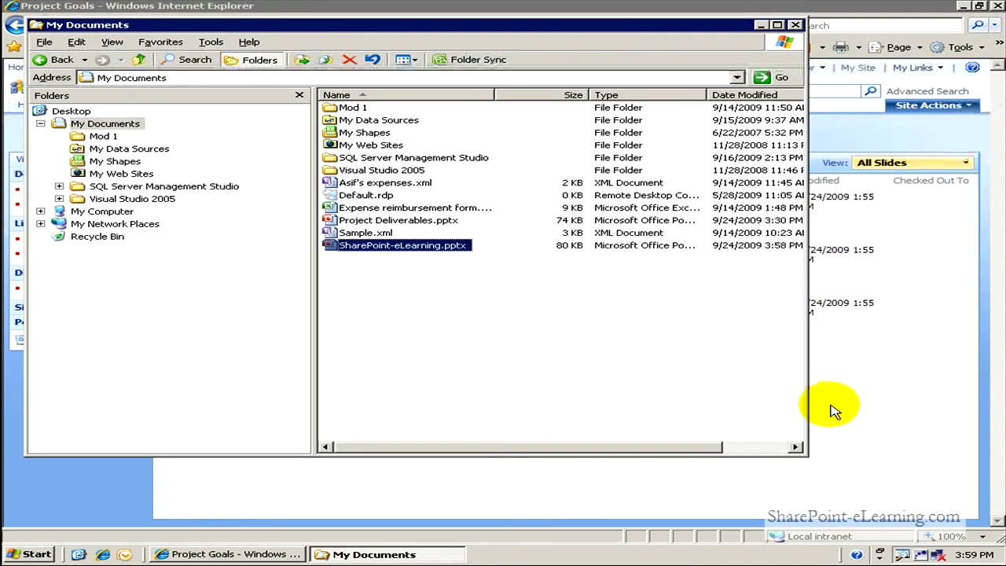
# From the Project Goals library in the browser, open the SharePoint-eLearning_002 slide for editing in PowerPoint
pyautogui.click(848, 413)
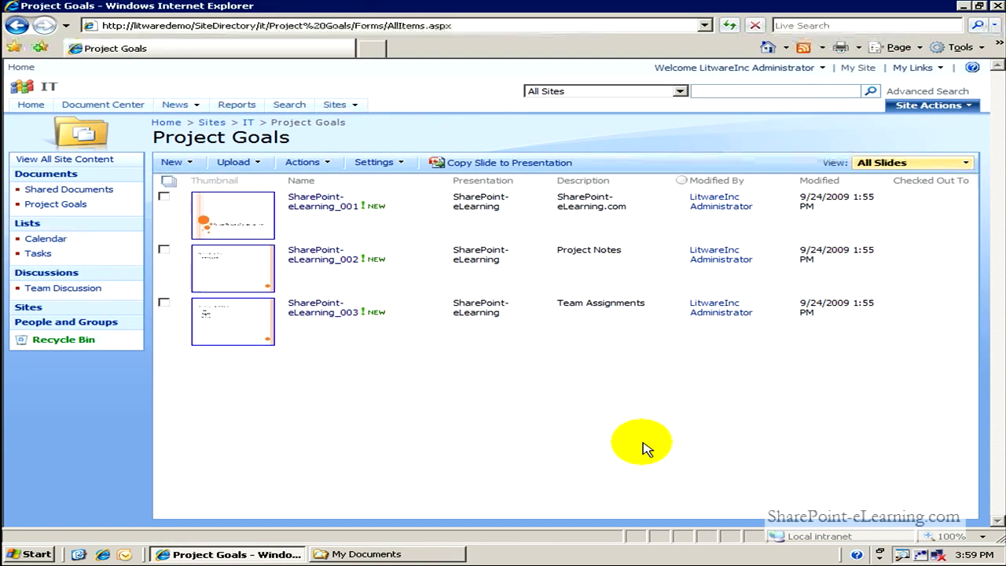
pyautogui.moveTo(440, 295)
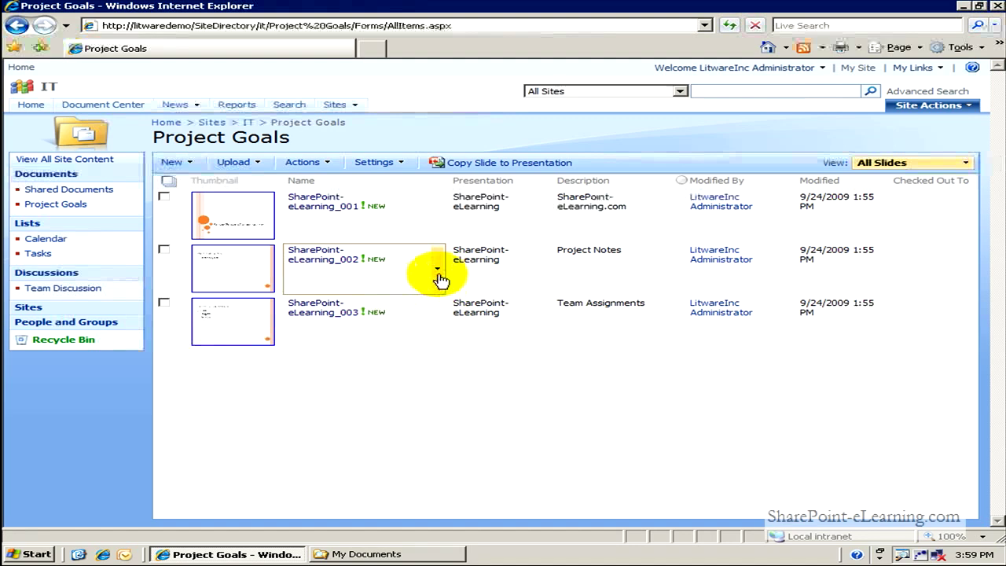
pyautogui.click(438, 271)
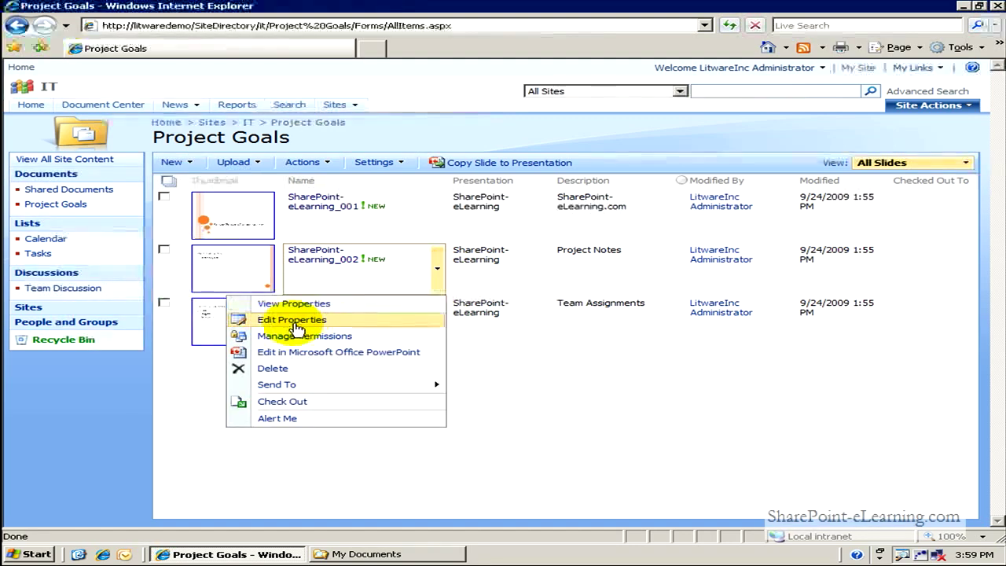
pyautogui.click(378, 355)
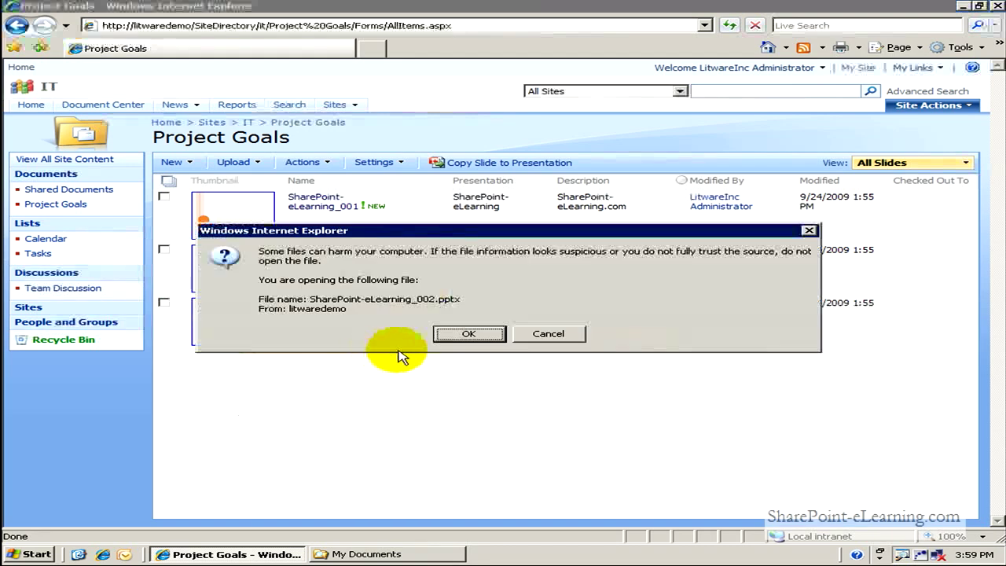
pyautogui.click(468, 335)
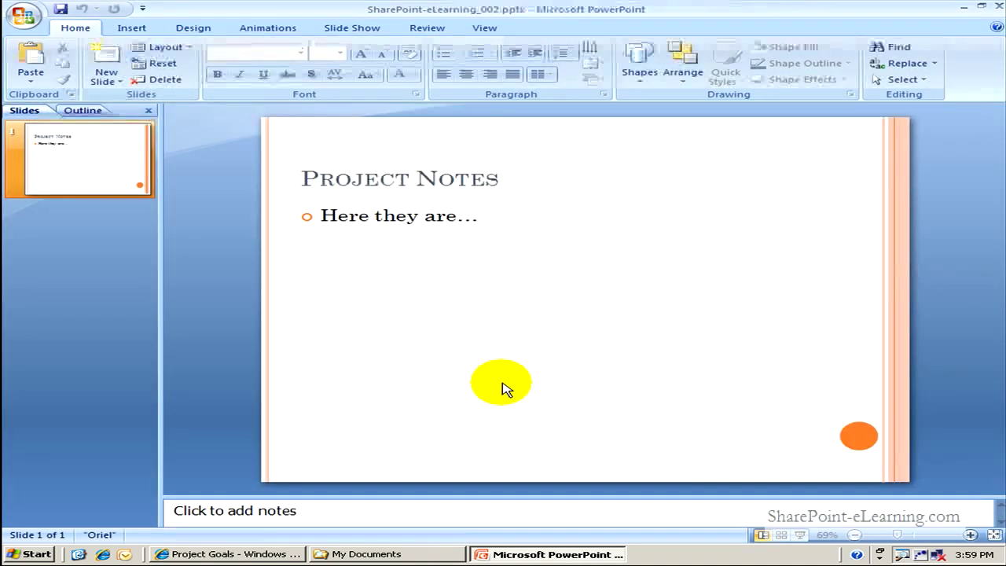
# Replace the bullet text on the Project Notes slide with "Some new project notes", then save and close the slide file
pyautogui.click(493, 220)
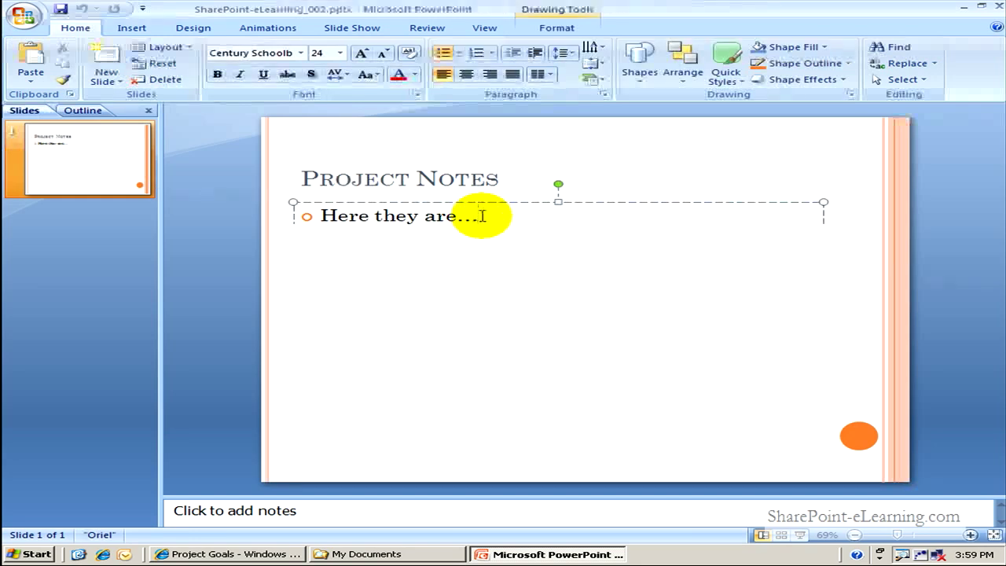
pyautogui.press('BackSpace')
pyautogui.press('BackSpace')
pyautogui.press('BackSpace')
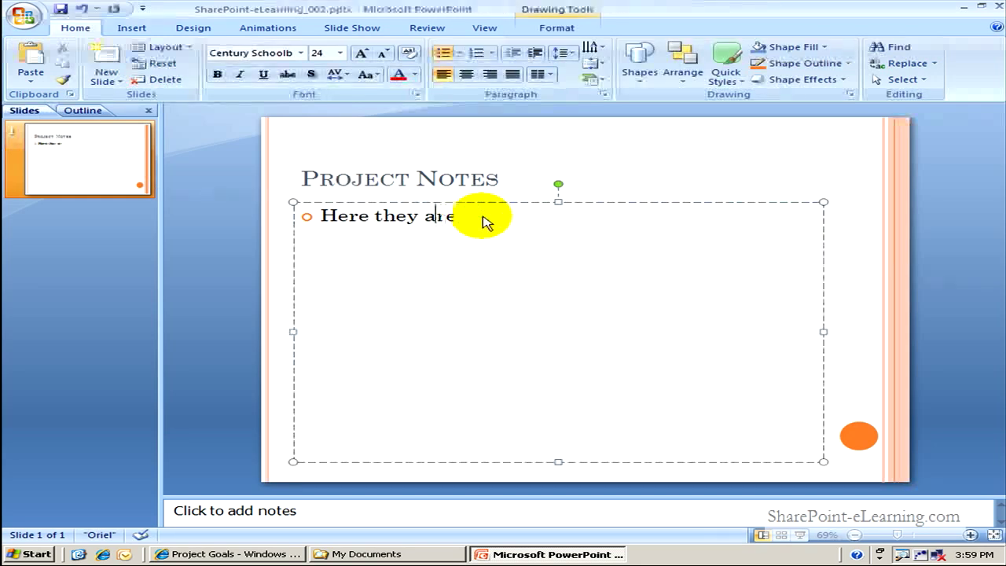
pyautogui.press('Left')
pyautogui.press('Left')
pyautogui.press('Left')
pyautogui.press('Left')
pyautogui.press('Left')
pyautogui.press('Left')
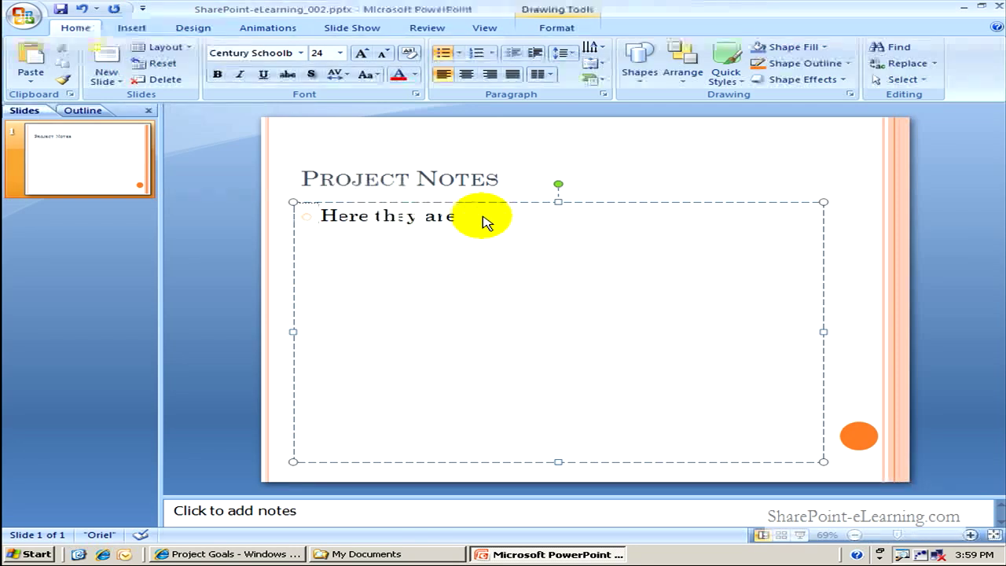
pyautogui.hotkey('shift', 'End')
pyautogui.write('Some new pro')
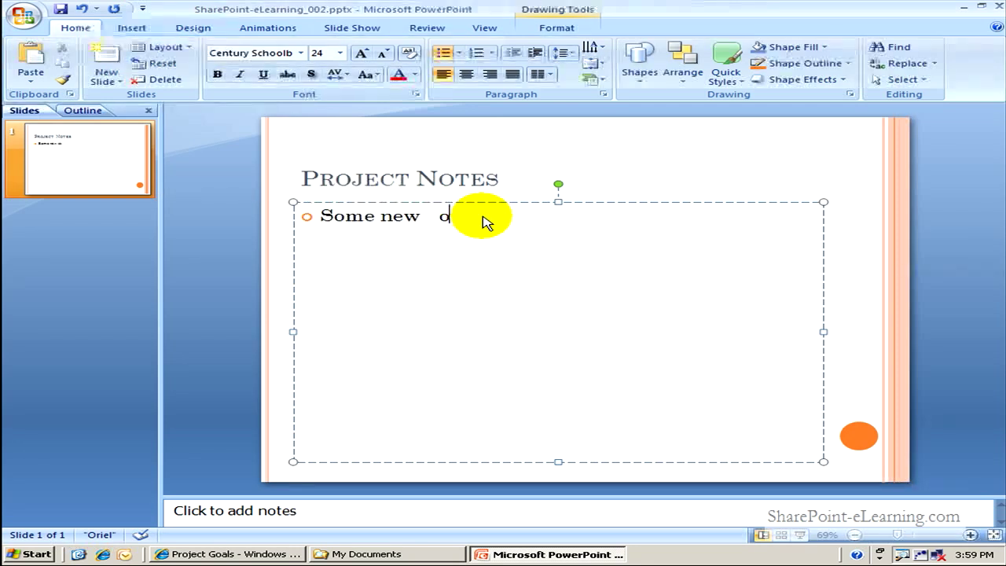
pyautogui.write('ij')
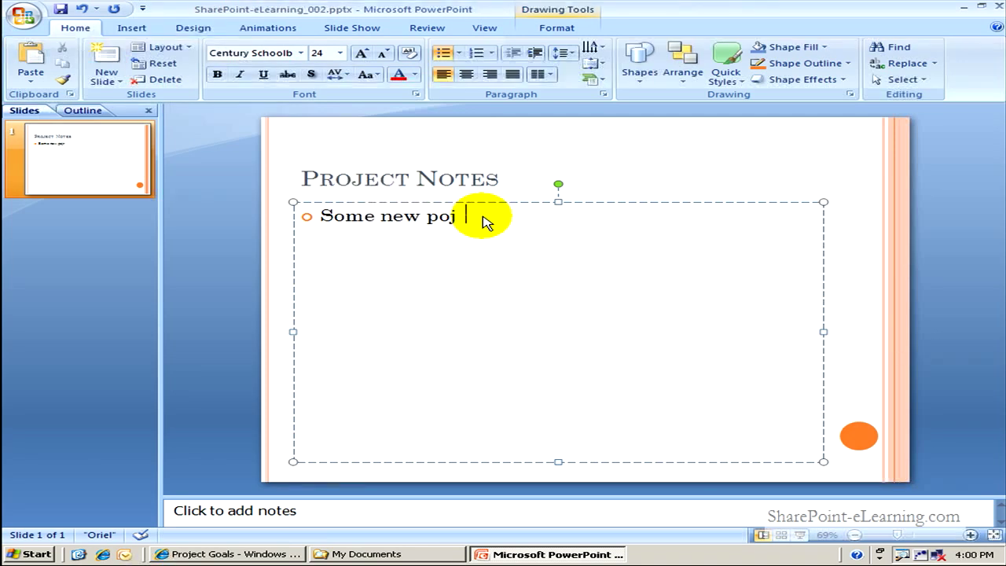
pyautogui.write('ect notes')
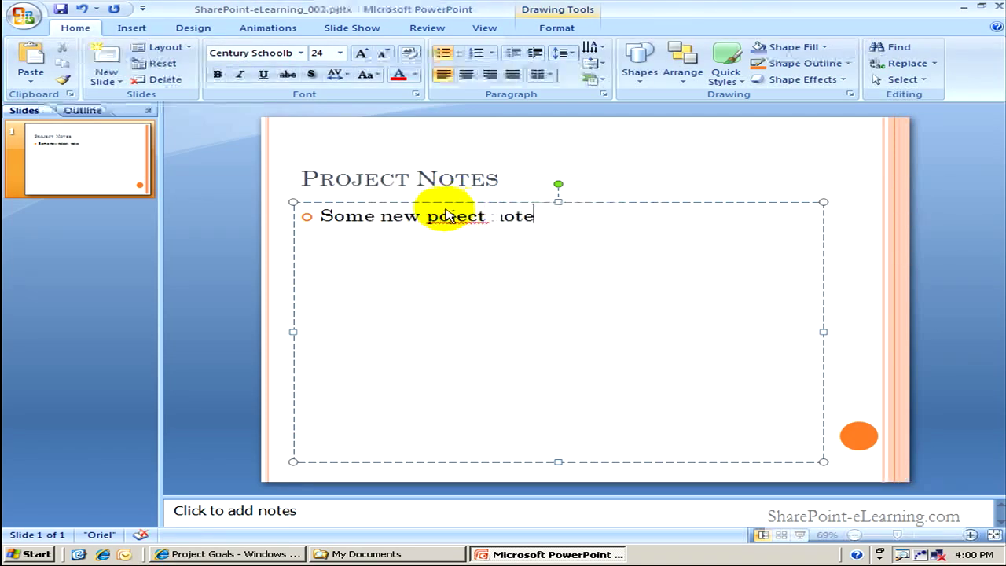
pyautogui.click(438, 218)
pyautogui.write('r')
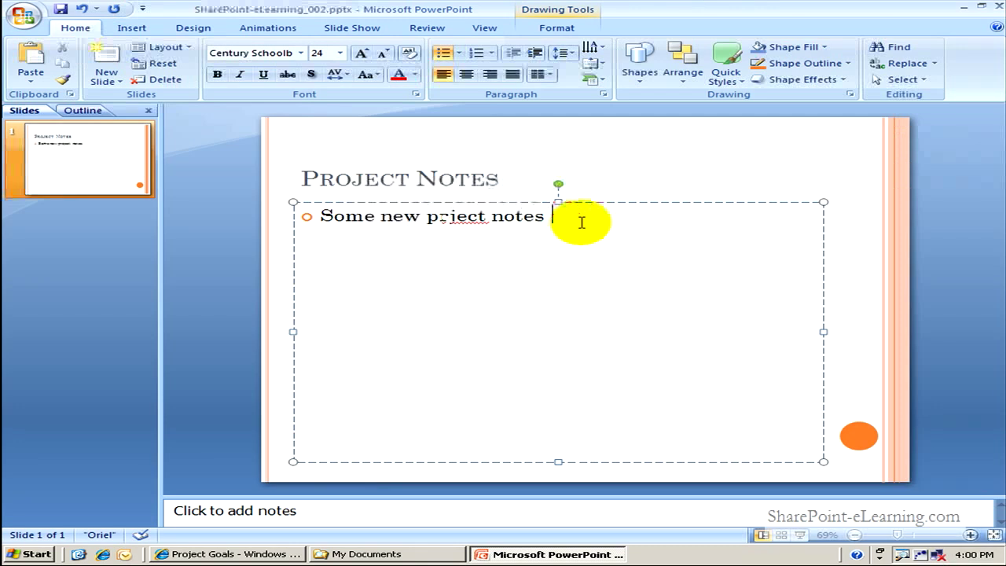
pyautogui.click(61, 9)
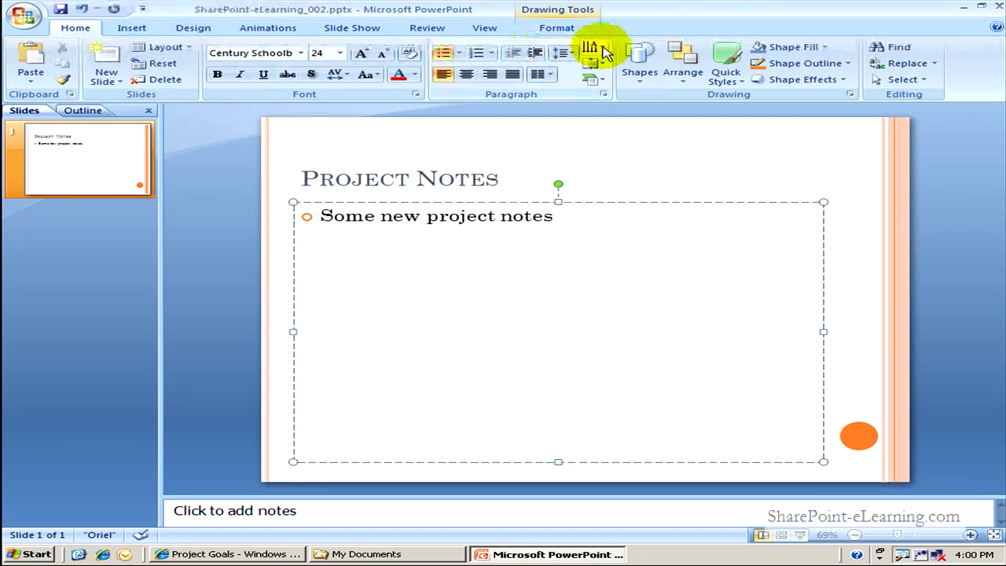
pyautogui.click(996, 8)
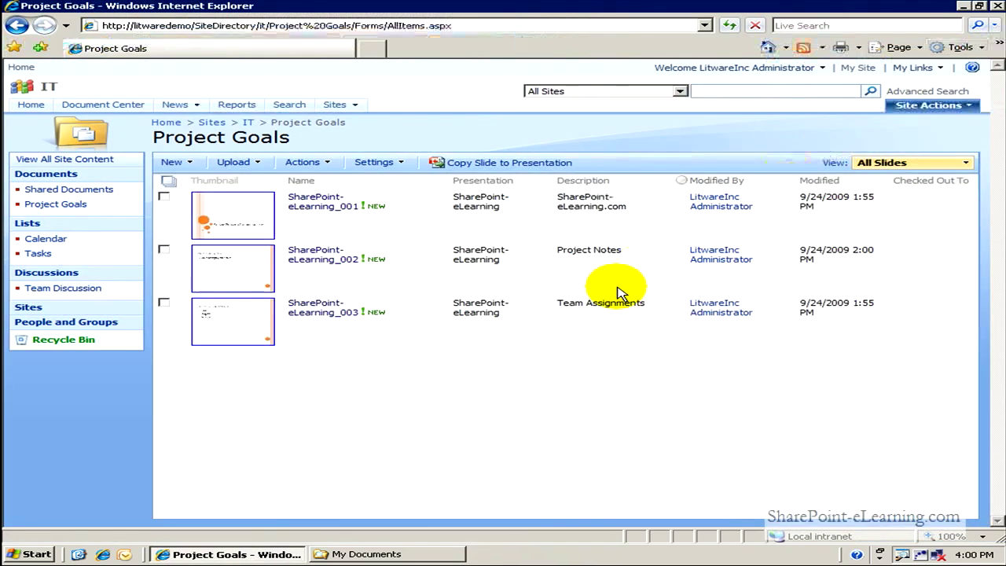
# Reopen SharePoint-eLearning.pptx from My Documents, check for slide updates, replace the Project Notes slide with the library version, and save
pyautogui.click(386, 553)
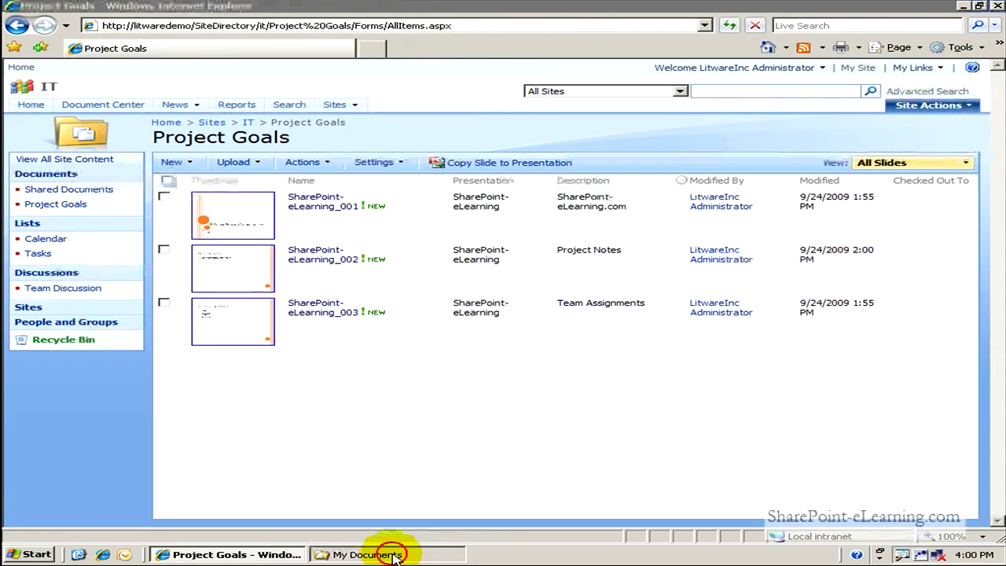
pyautogui.click(426, 369)
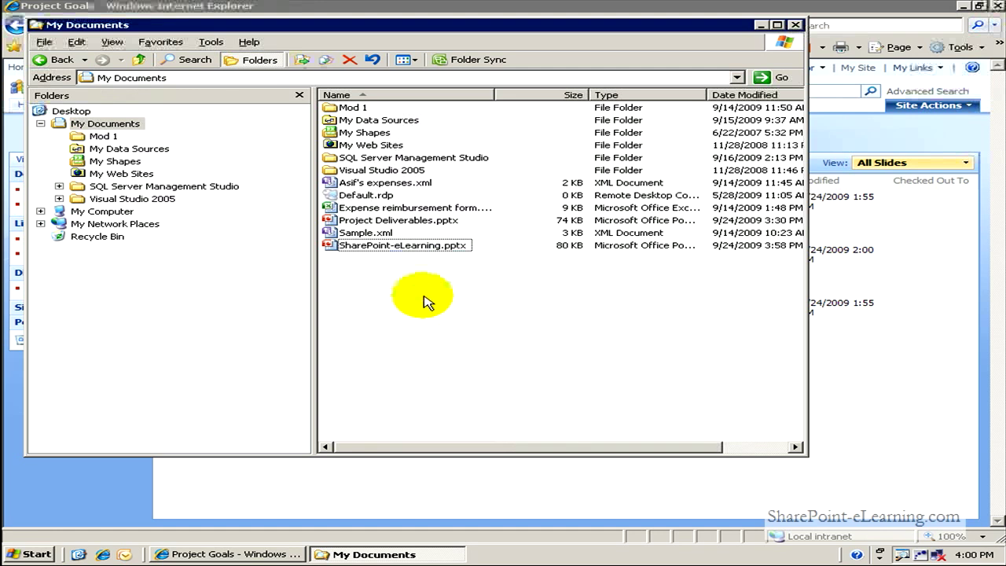
pyautogui.doubleClick(422, 246)
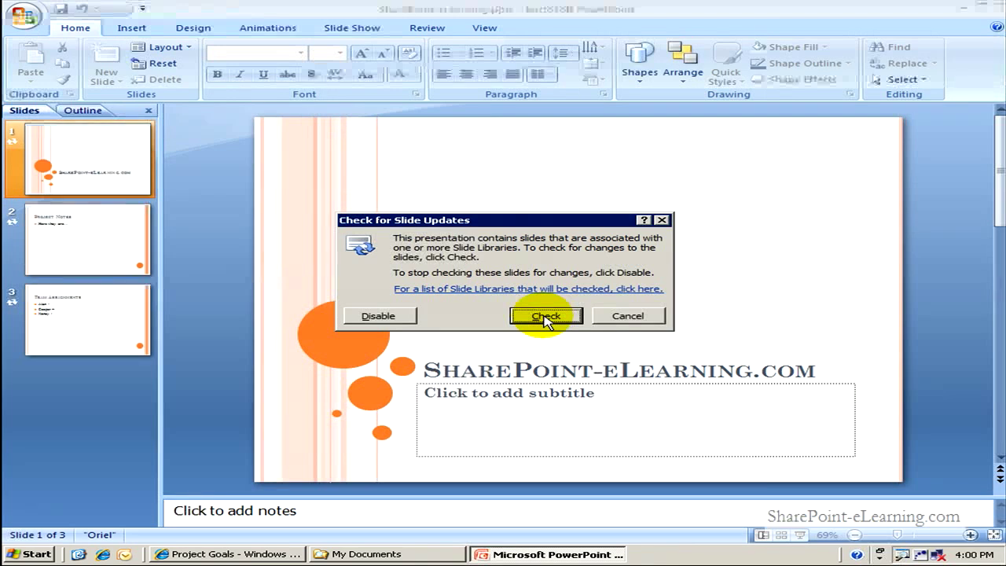
pyautogui.click(546, 316)
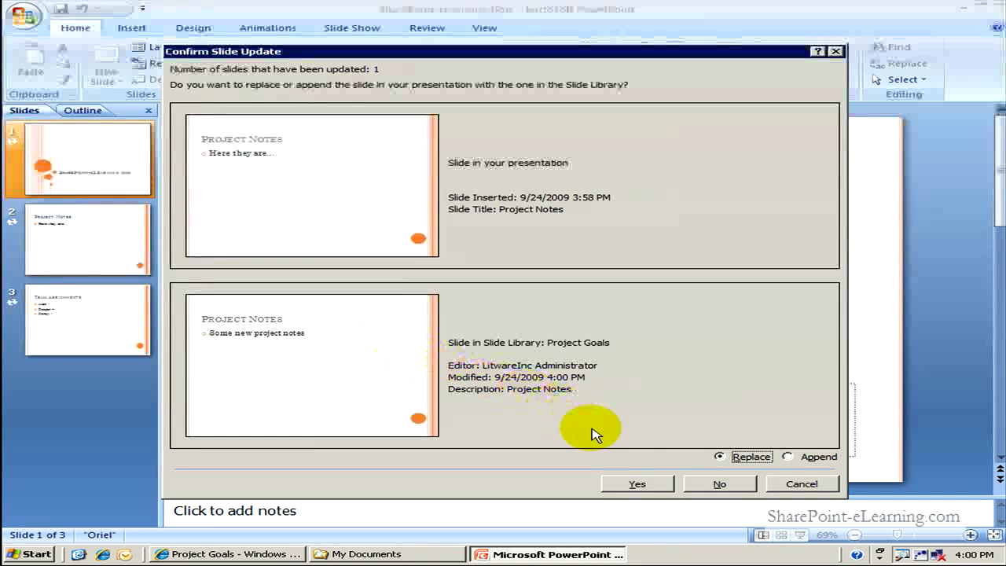
pyautogui.click(637, 486)
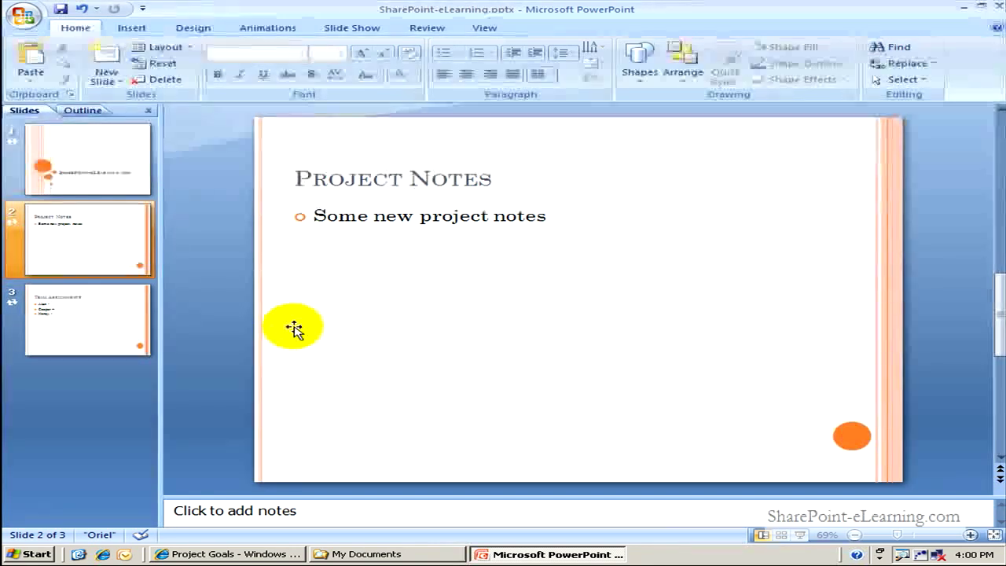
pyautogui.click(61, 9)
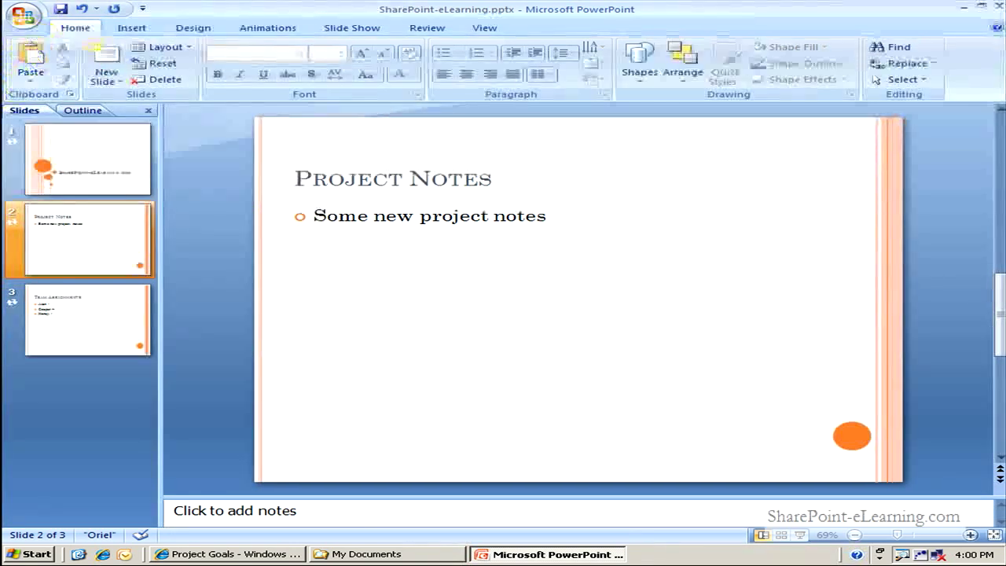
# Return to the Project Goals library in the browser and examine its library-wide actions, including the alert option
pyautogui.click(262, 554)
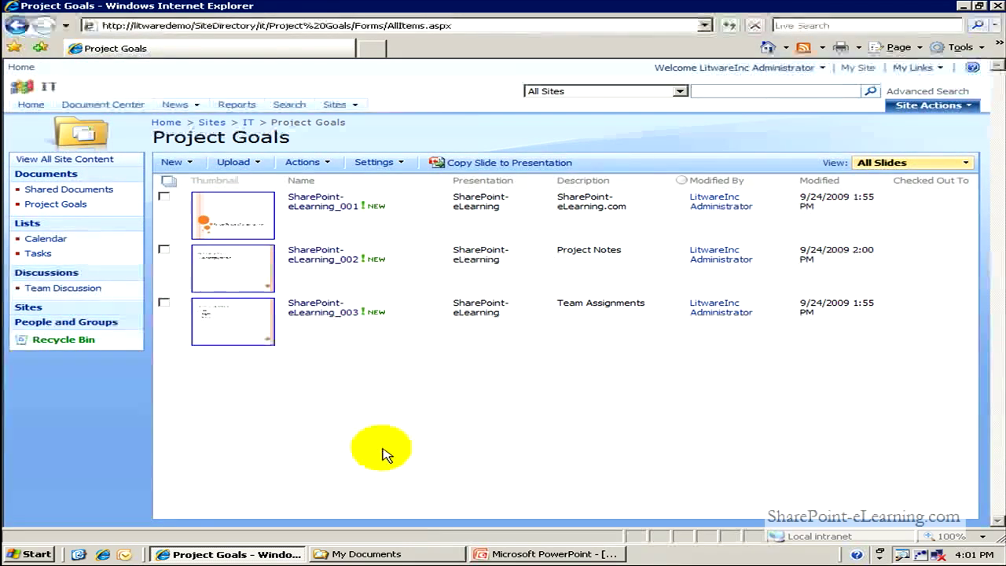
pyautogui.moveTo(343, 248)
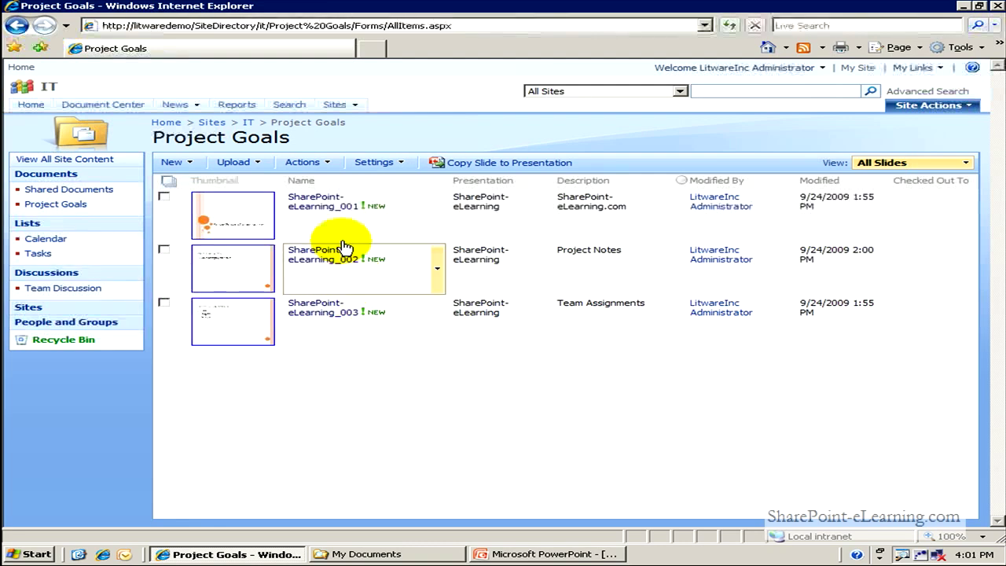
pyautogui.click(324, 166)
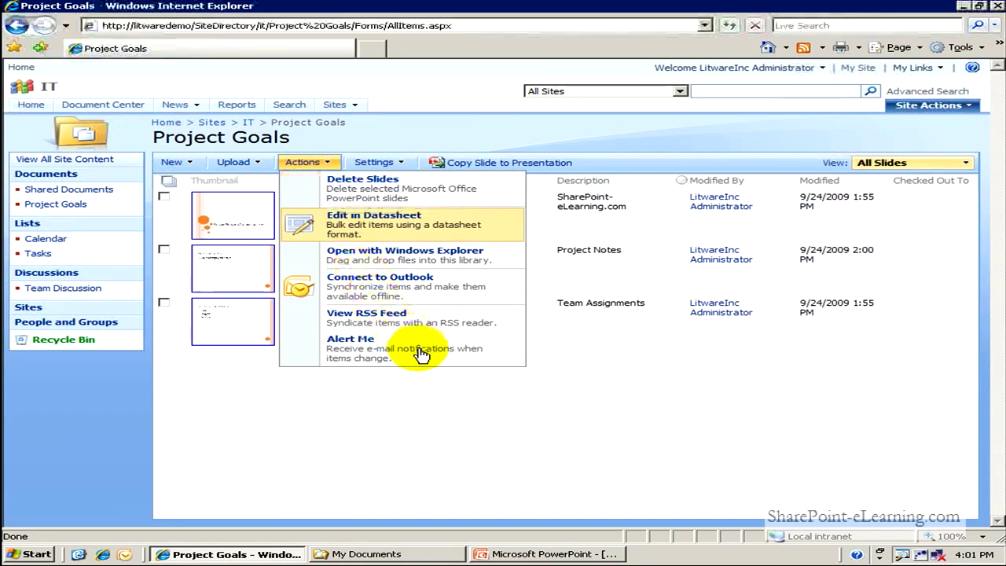
pyautogui.click(460, 399)
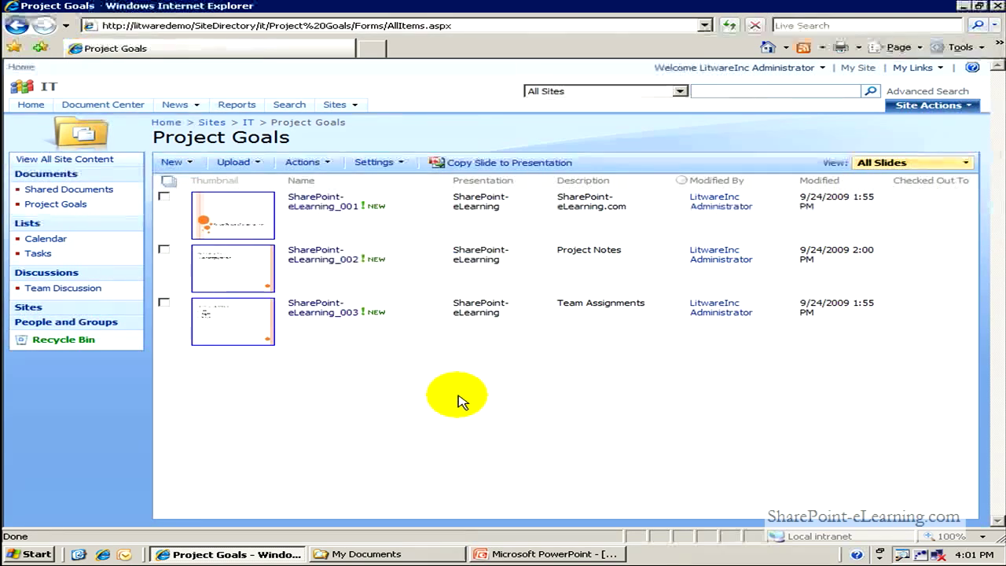